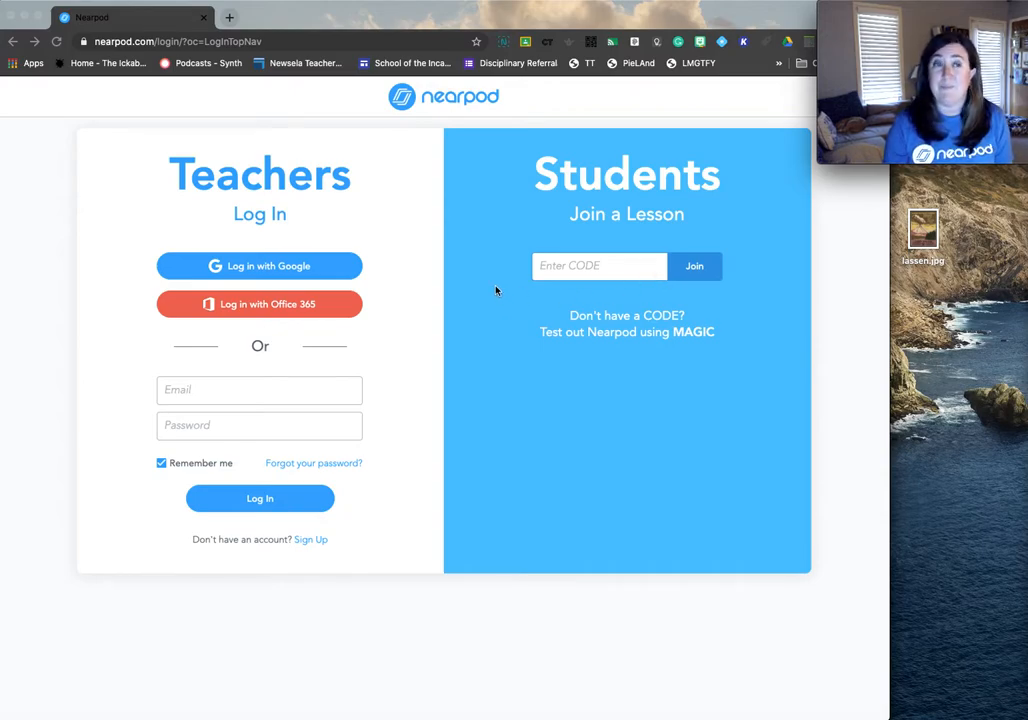
Step: Log in as a teacher with the school Google account and start a new lesson in Nearpod
{"action": "left_click", "coordinate": [240, 271]}
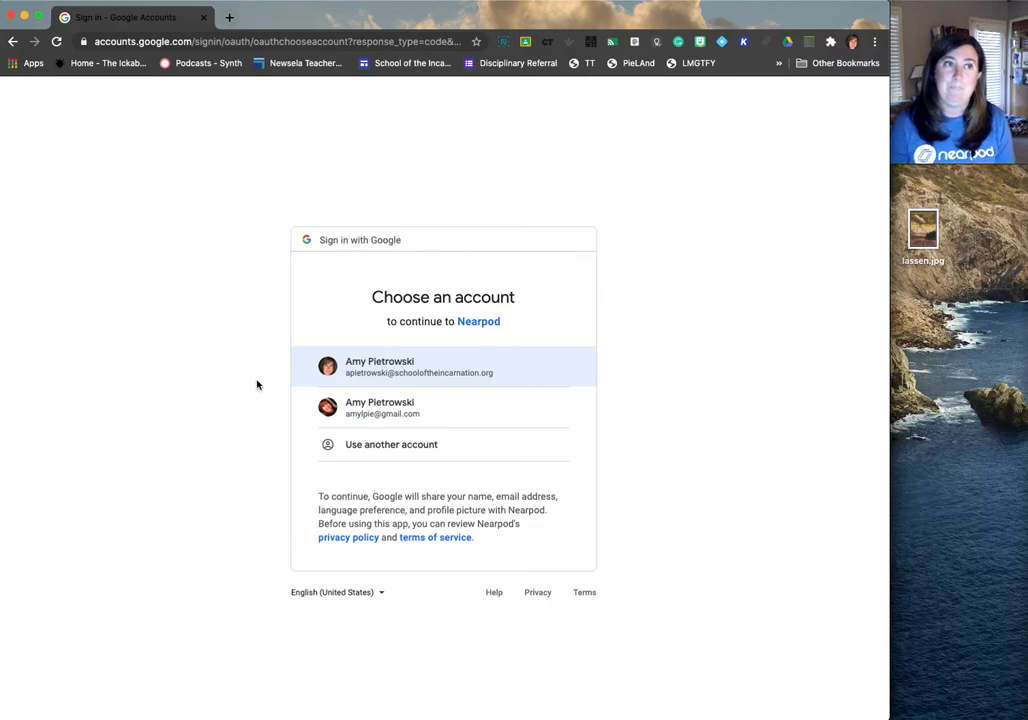
{"action": "left_click", "coordinate": [386, 370]}
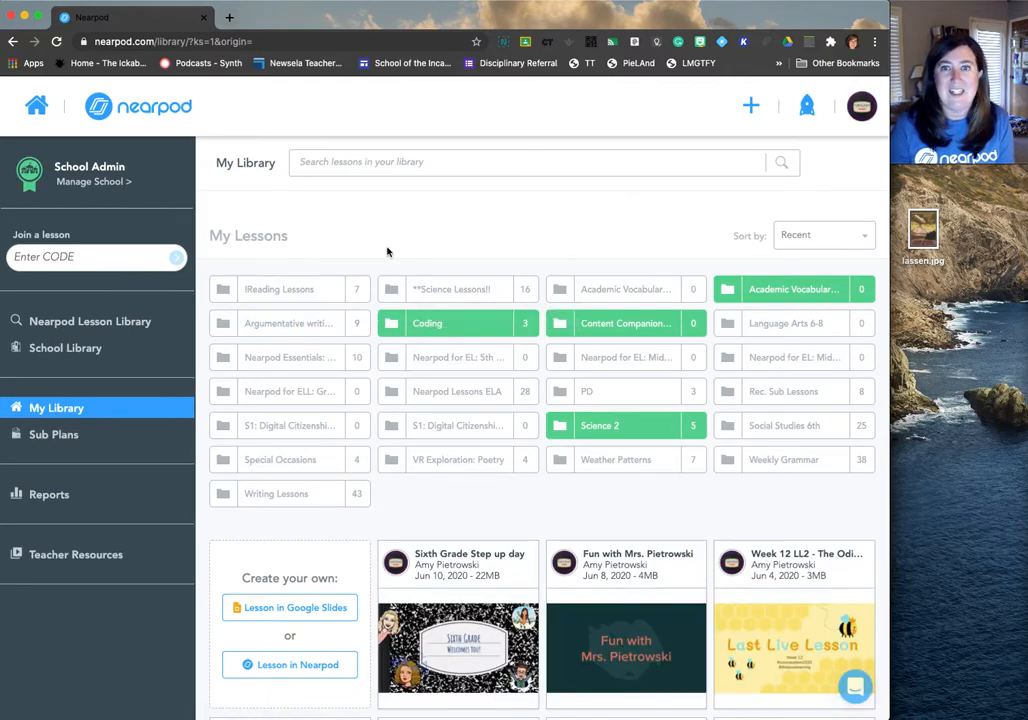
{"action": "left_click", "coordinate": [753, 107]}
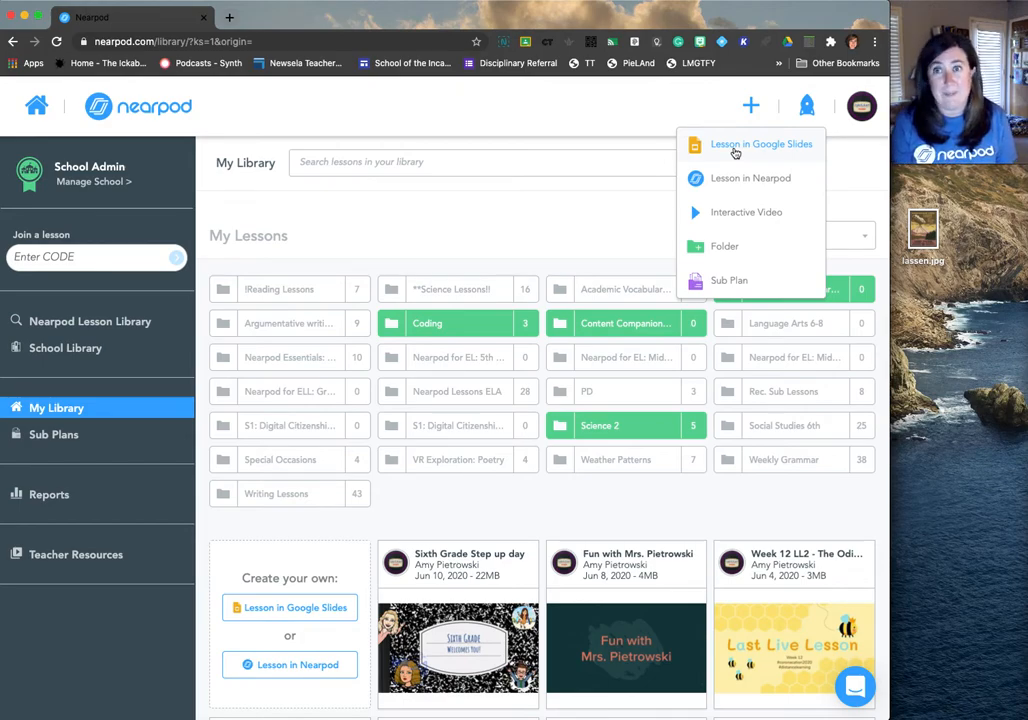
{"action": "left_click", "coordinate": [735, 183]}
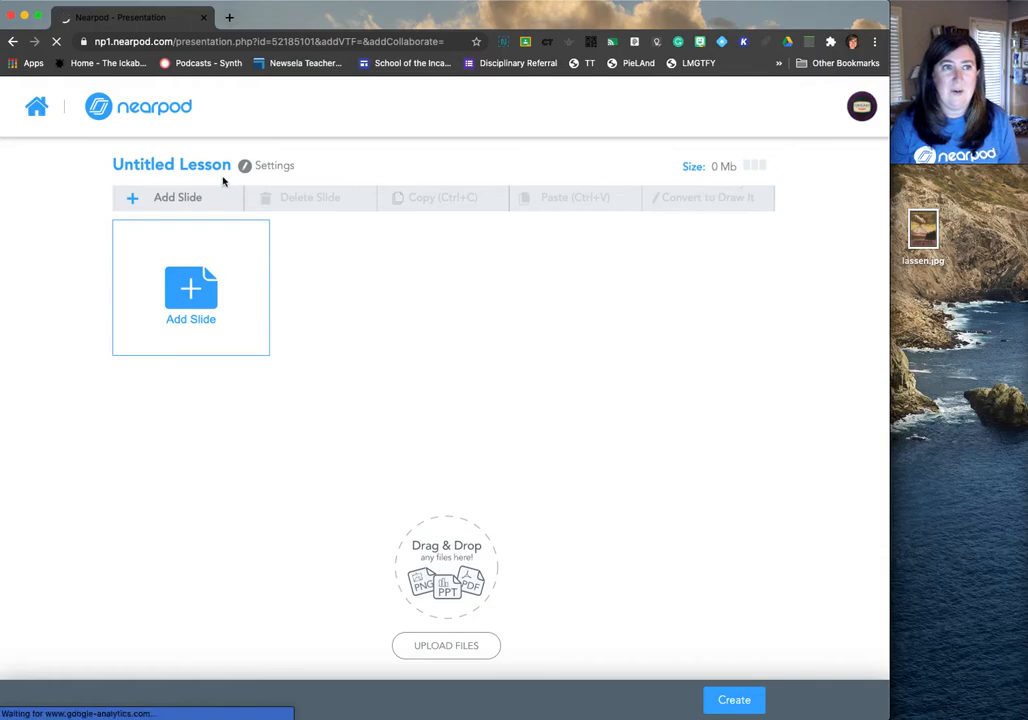
Step: Rename the untitled lesson as Multi2020
{"action": "left_click", "coordinate": [210, 166]}
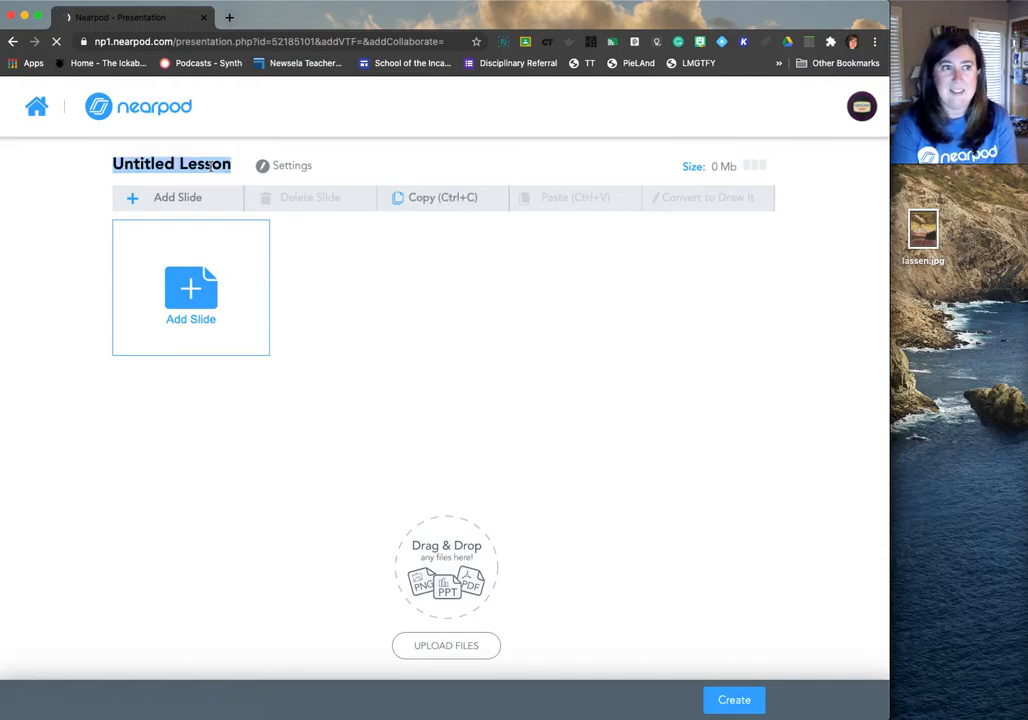
{"action": "type", "text": "MUl"}
{"action": "key", "text": "BackSpace"}
{"action": "key", "text": "BackSpace"}
{"action": "type", "text": "ulti"}
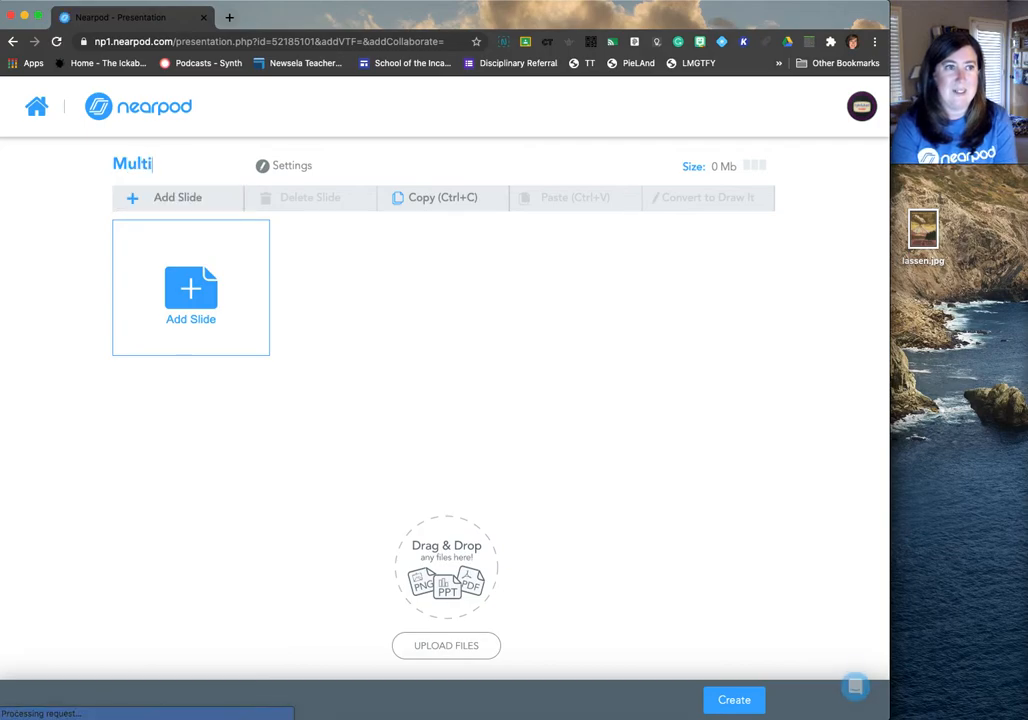
{"action": "type", "text": "2020"}
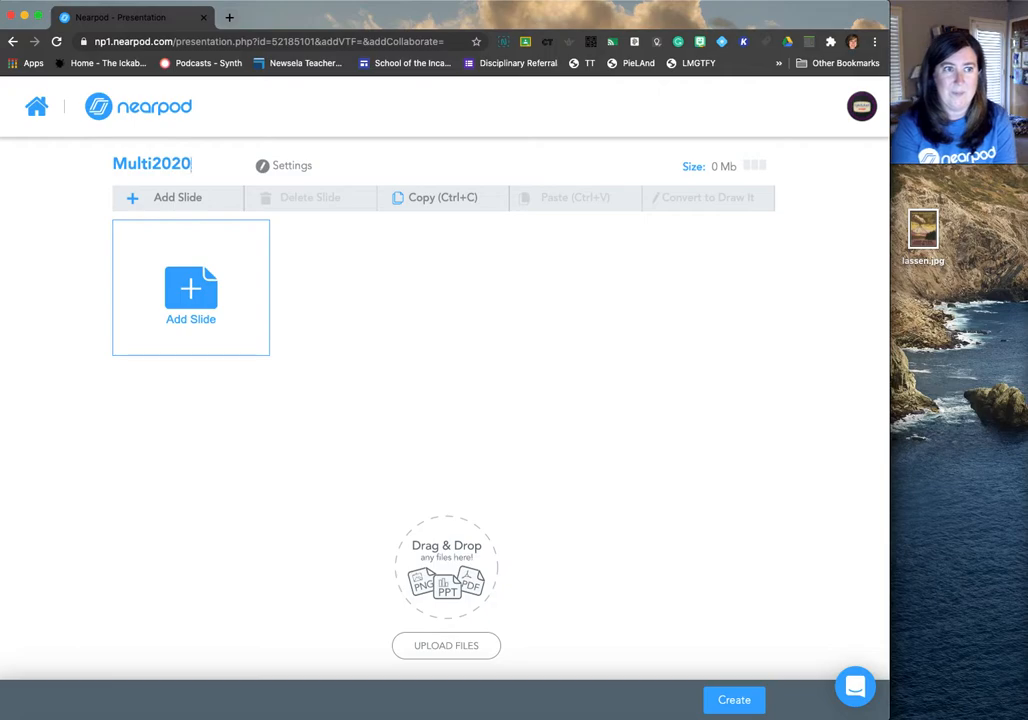
Step: Add a content slide to the lesson and give it the title "Welcome!"
{"action": "left_click", "coordinate": [190, 288]}
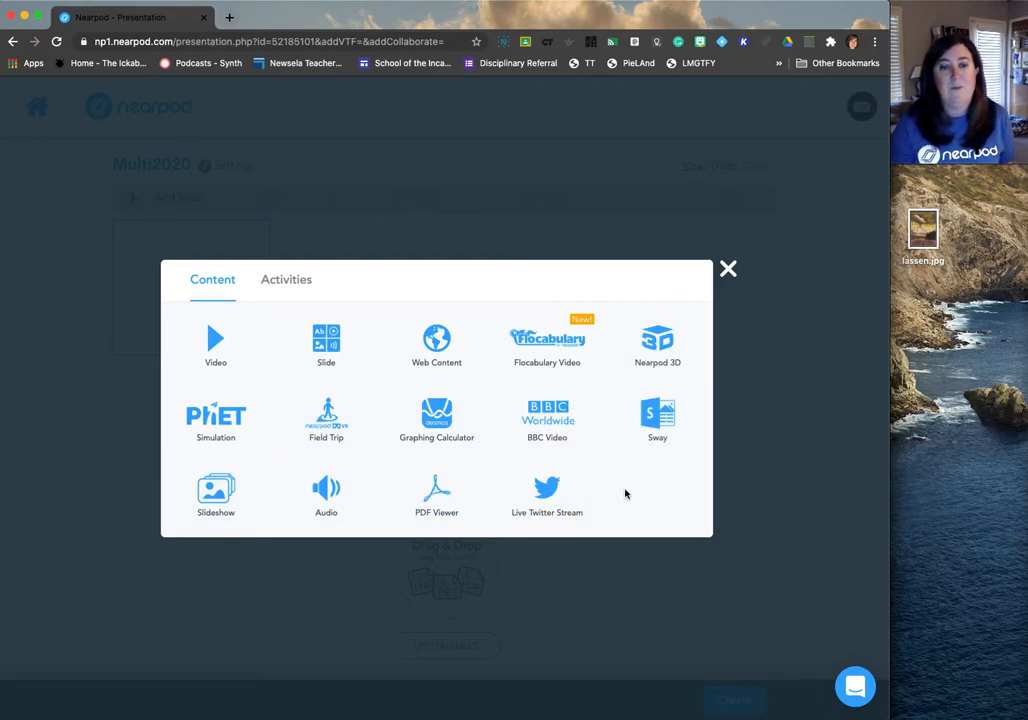
{"action": "left_click", "coordinate": [321, 335]}
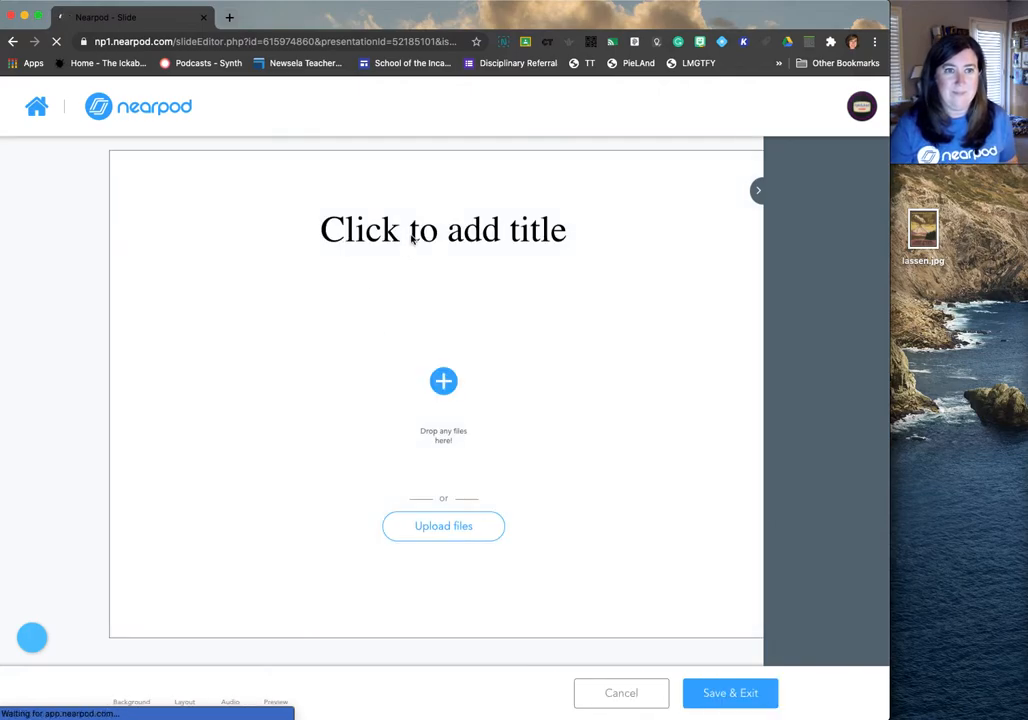
{"action": "left_click", "coordinate": [410, 234]}
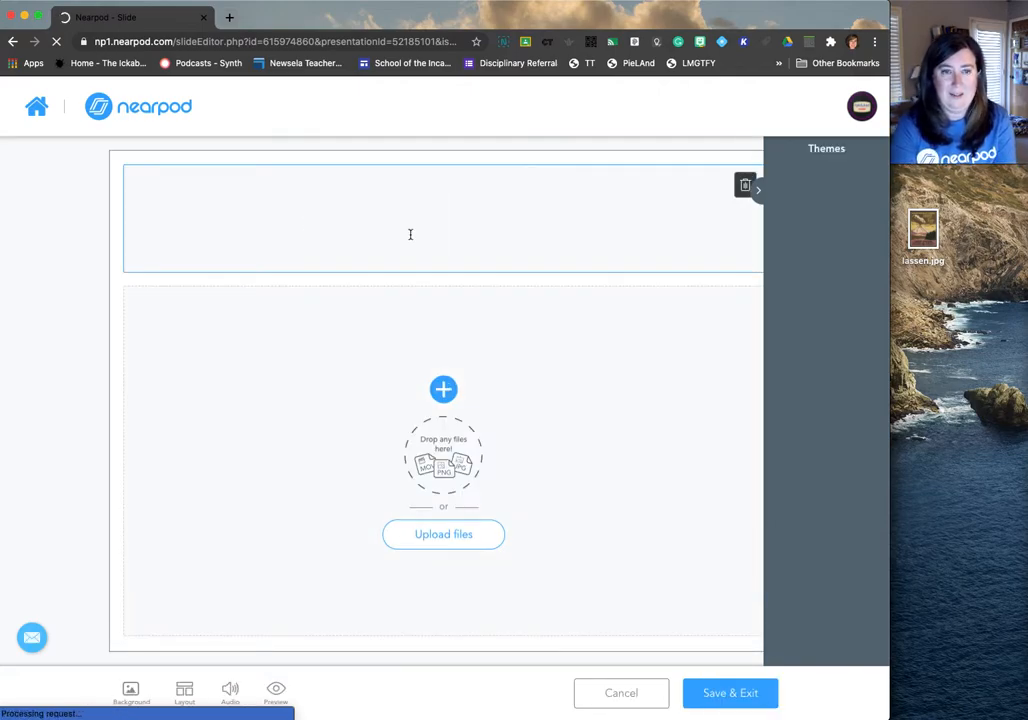
{"action": "type", "text": "E"}
{"action": "key", "text": "BackSpace"}
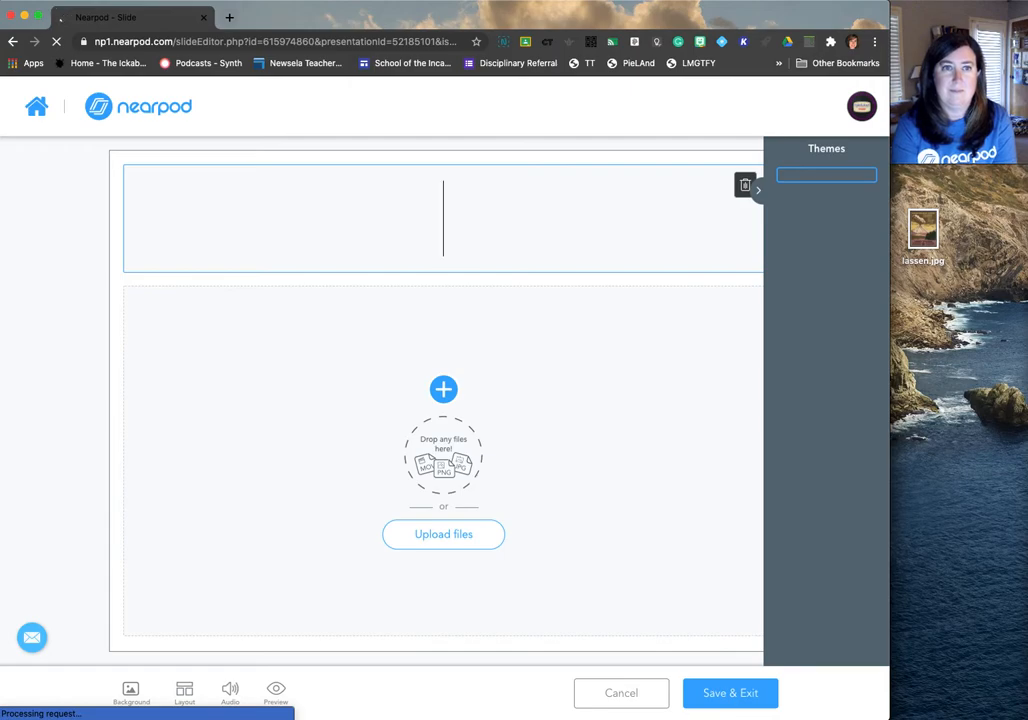
{"action": "type", "text": "We"}
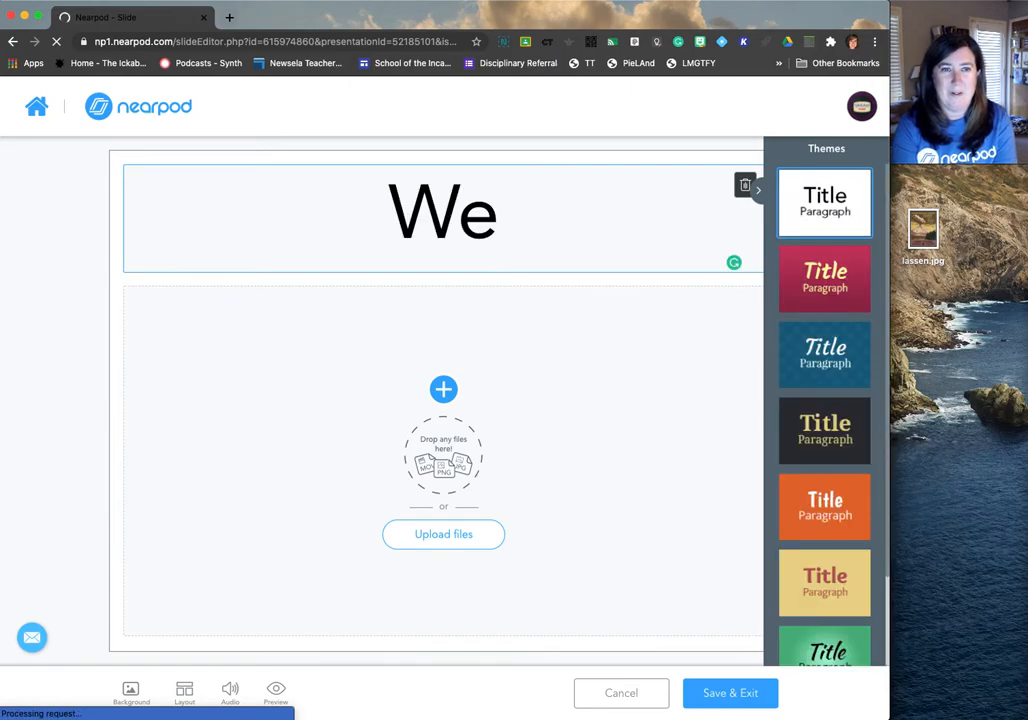
{"action": "type", "text": "lcome!"}
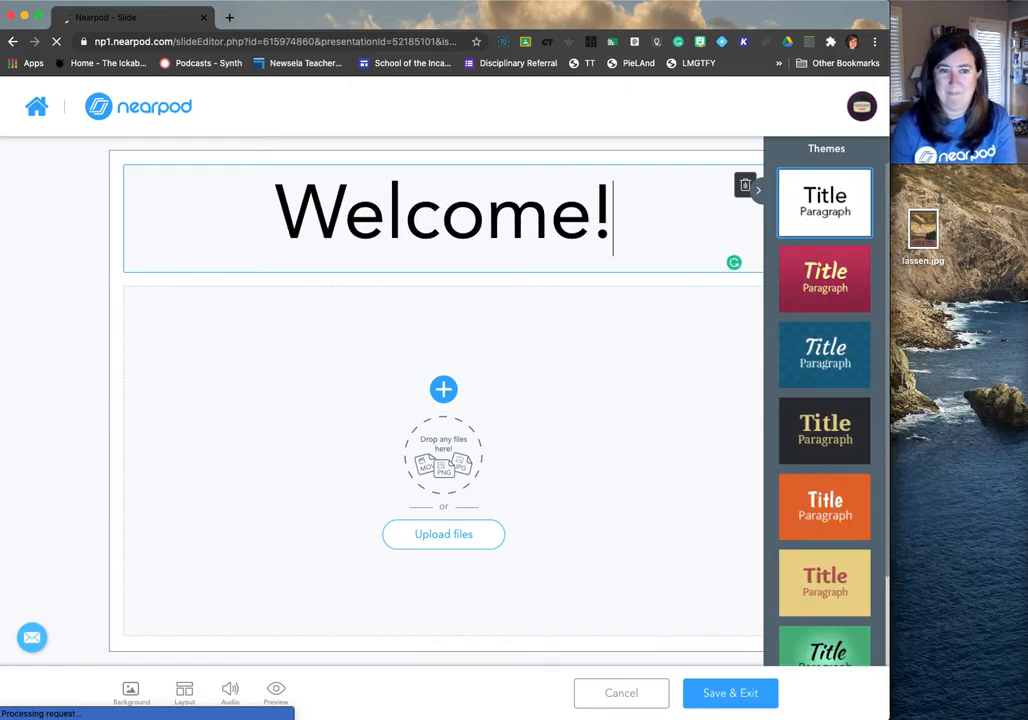
Step: Apply the orange theme to the Welcome slide and save it, accepting the theme change for the whole lesson
{"action": "left_click", "coordinate": [810, 518]}
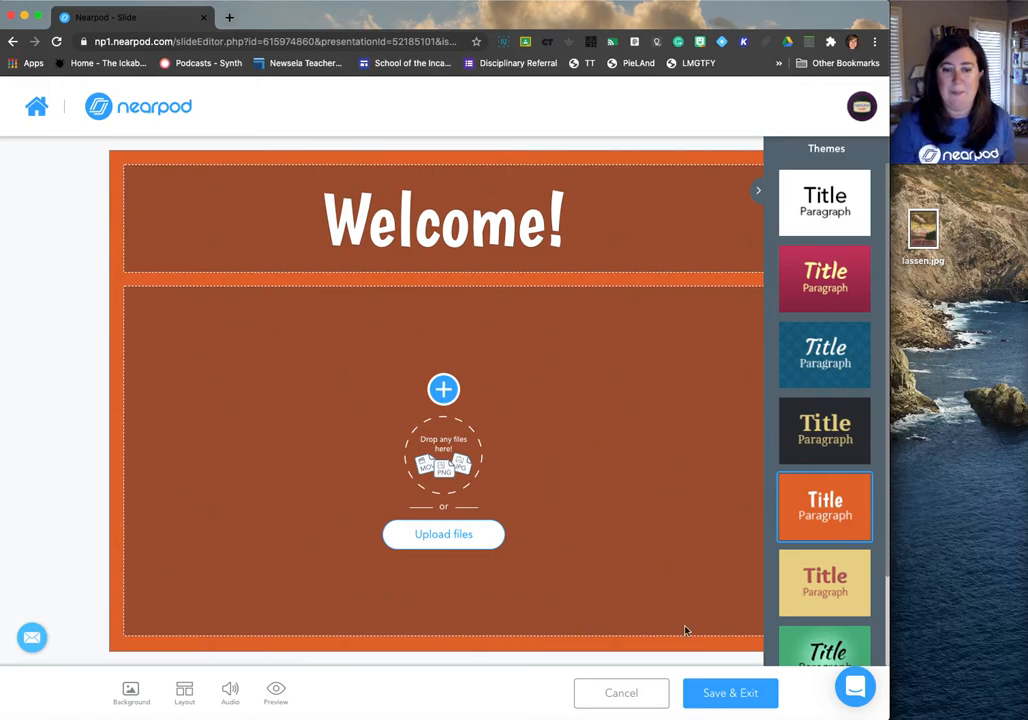
{"action": "left_click", "coordinate": [724, 697]}
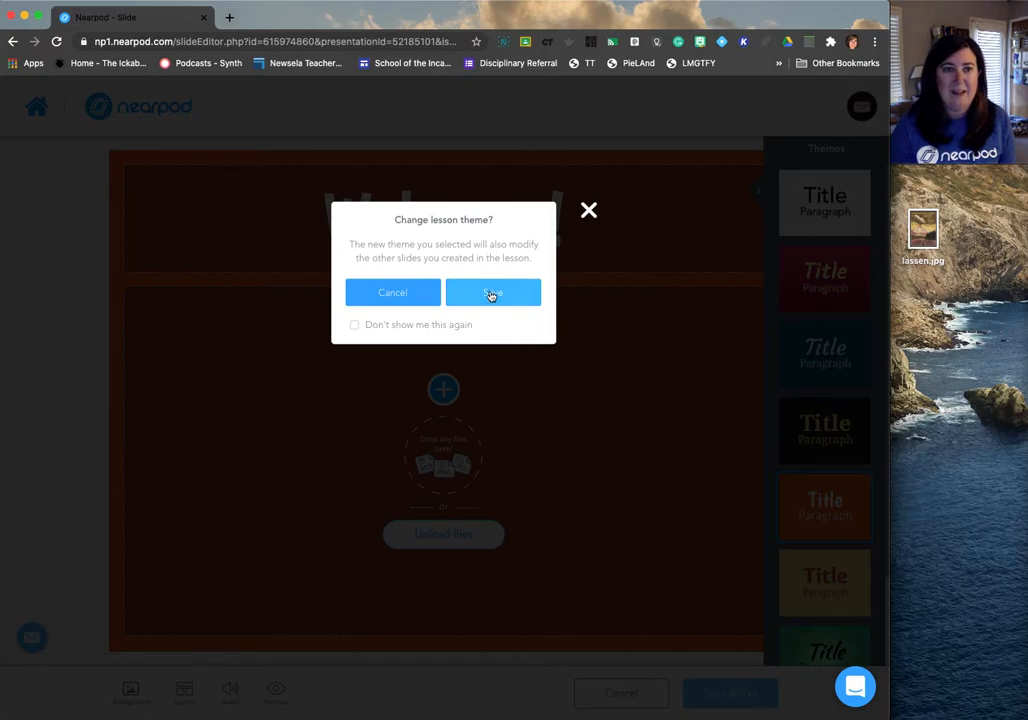
{"action": "left_click", "coordinate": [491, 293]}
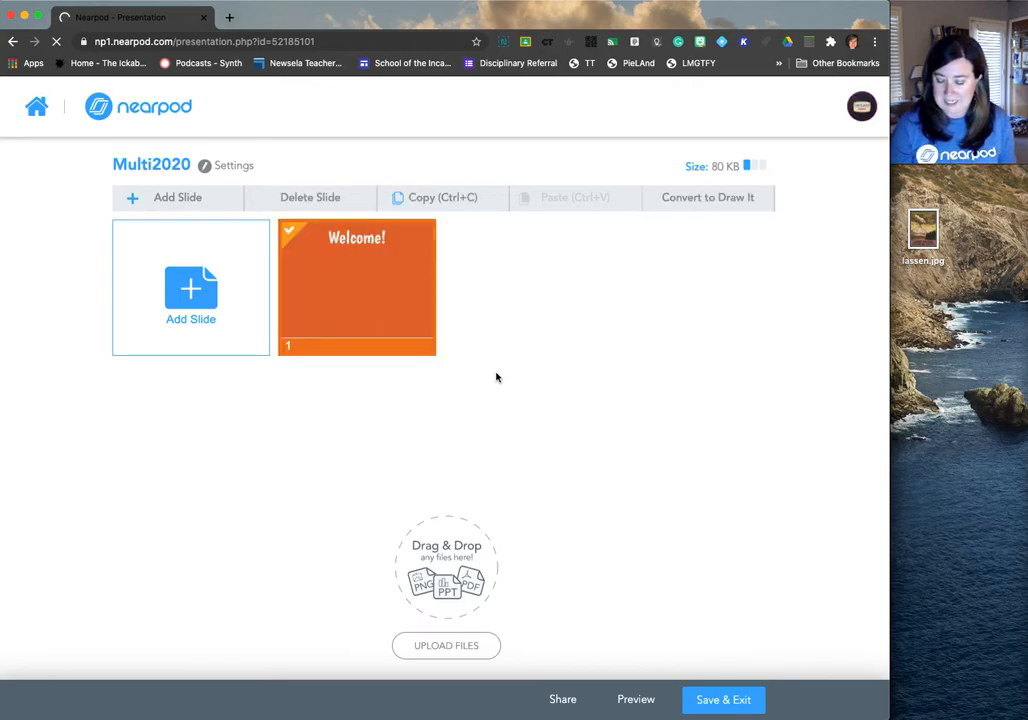
Step: Add a Poll activity to the lesson and enter the question "How do you creativley delvier content"
{"action": "left_click", "coordinate": [195, 294]}
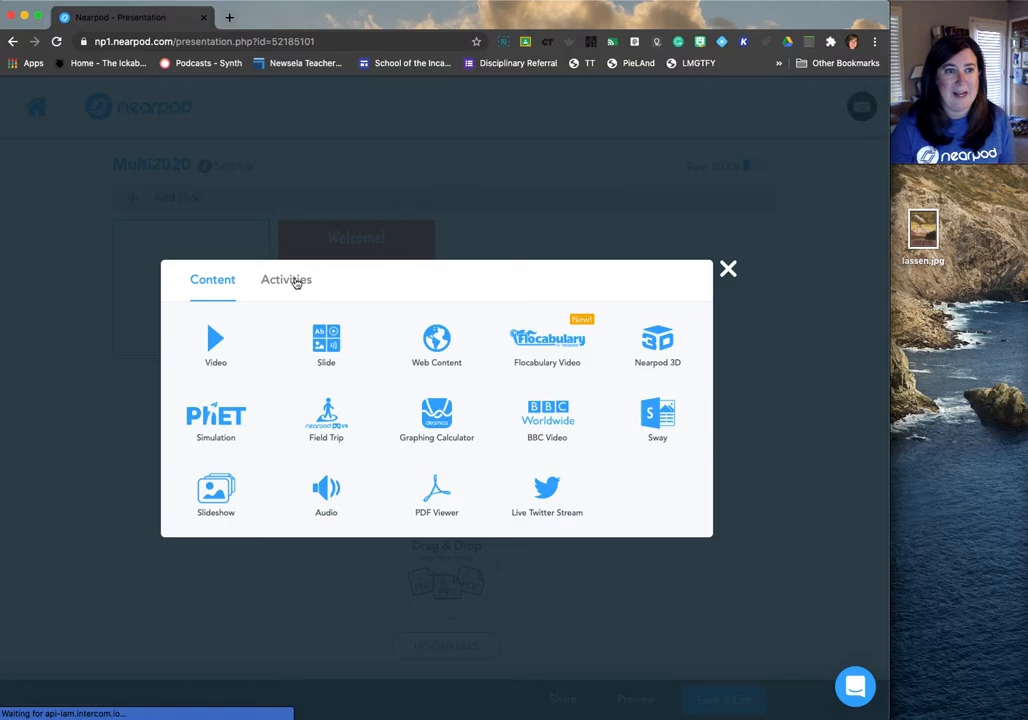
{"action": "left_click", "coordinate": [296, 284]}
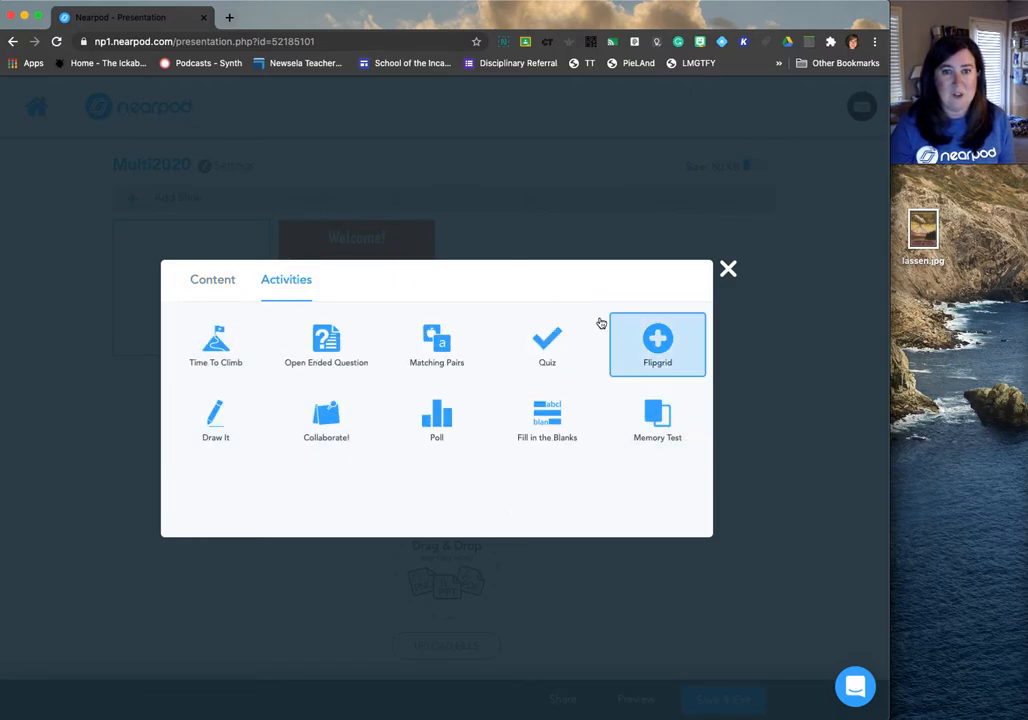
{"action": "left_click", "coordinate": [437, 422]}
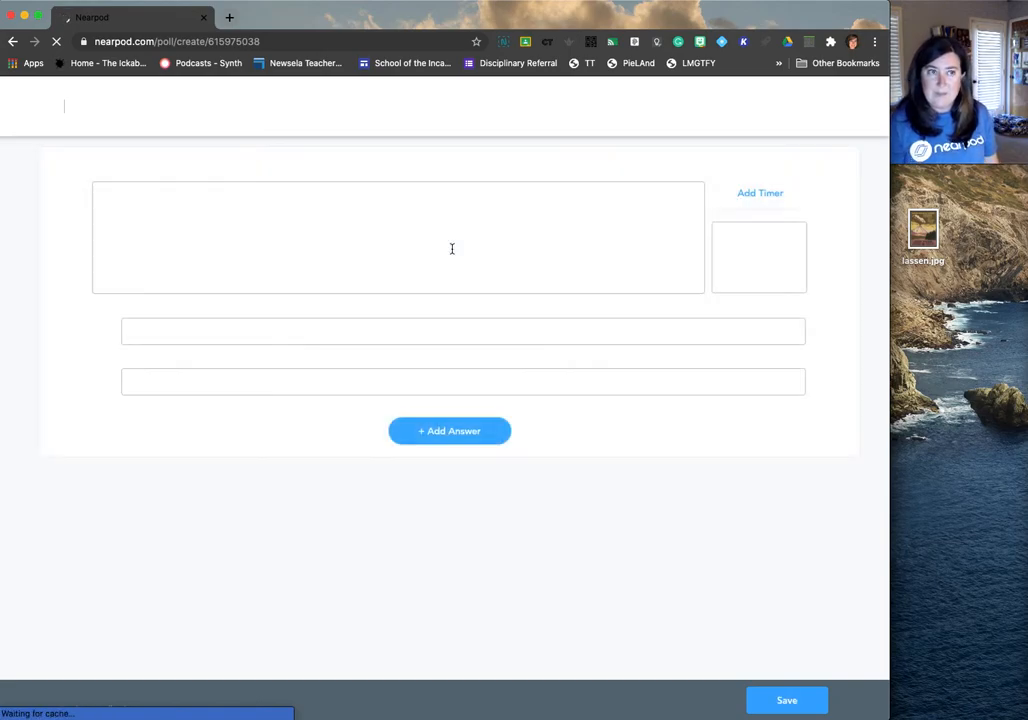
{"action": "left_click", "coordinate": [451, 248]}
{"action": "type", "text": "How"}
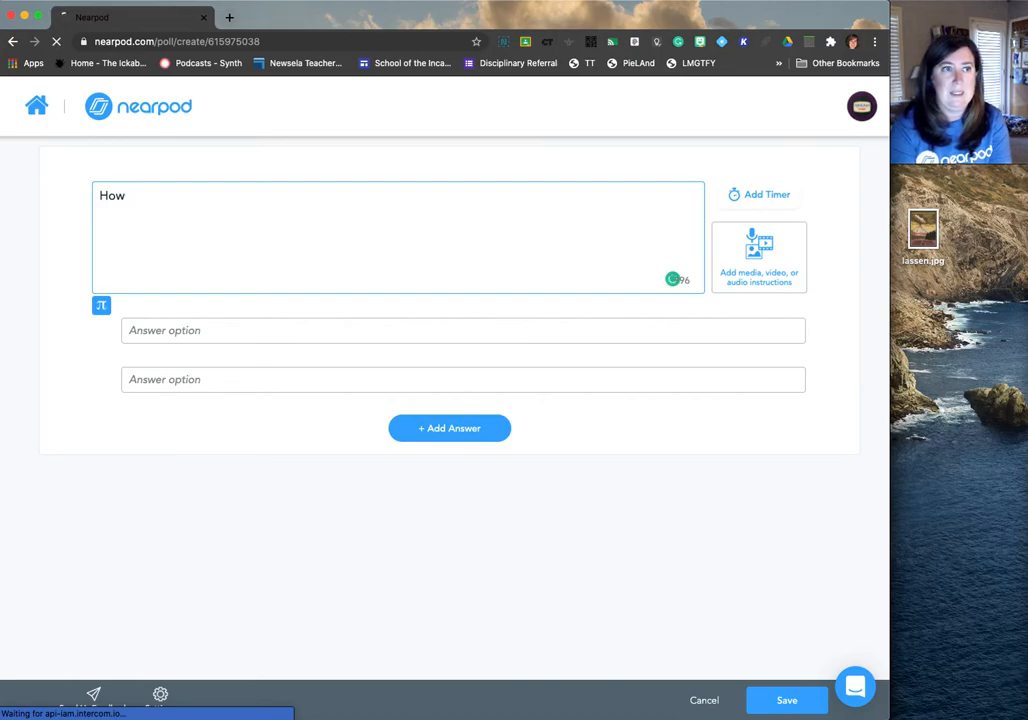
{"action": "type", "text": "do you creativley delvier content"}
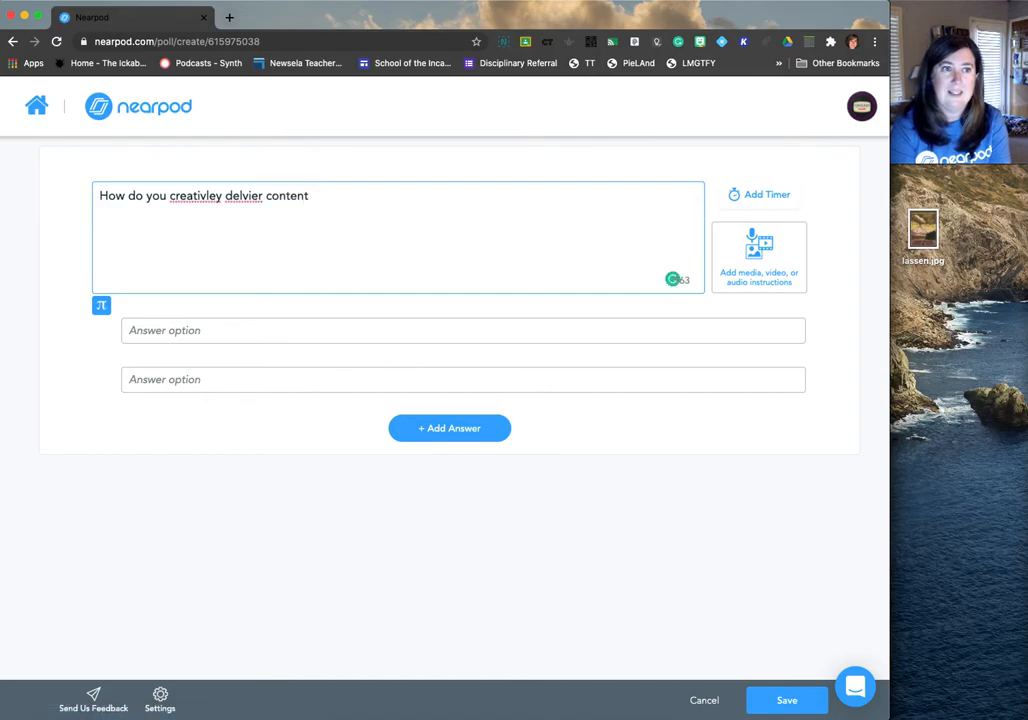
Step: Correct the misspelled words in the poll question to "creatively" and "deliver" and end it with a question mark
{"action": "right_click", "coordinate": [195, 196]}
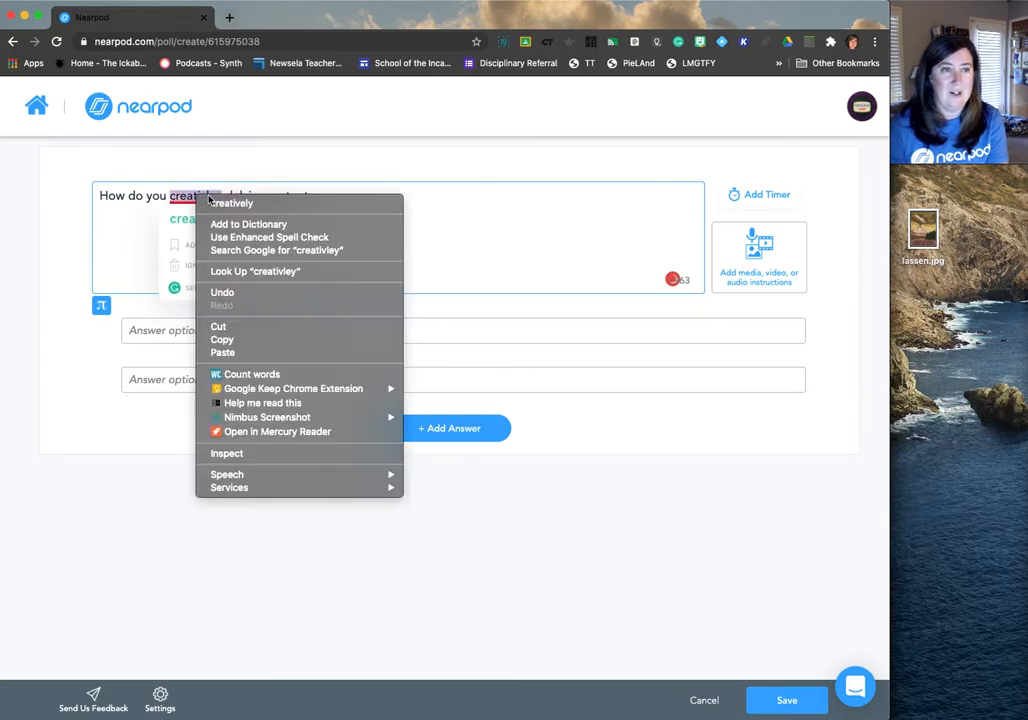
{"action": "left_click", "coordinate": [211, 200]}
{"action": "mouse_move", "coordinate": [230, 198]}
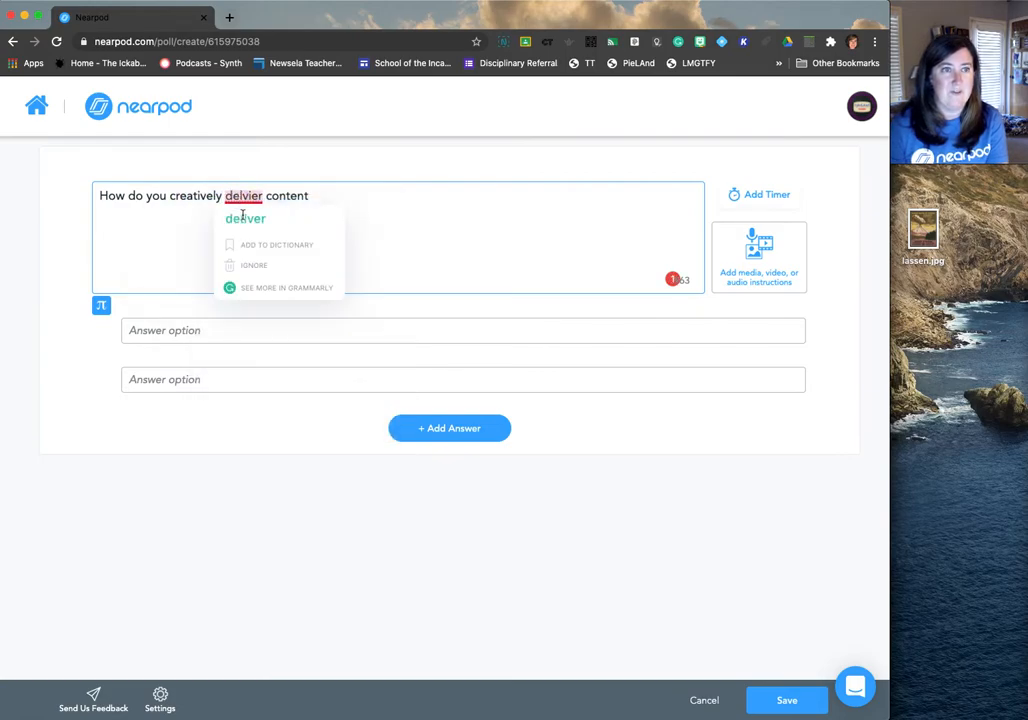
{"action": "right_click", "coordinate": [240, 197]}
{"action": "left_click", "coordinate": [255, 203]}
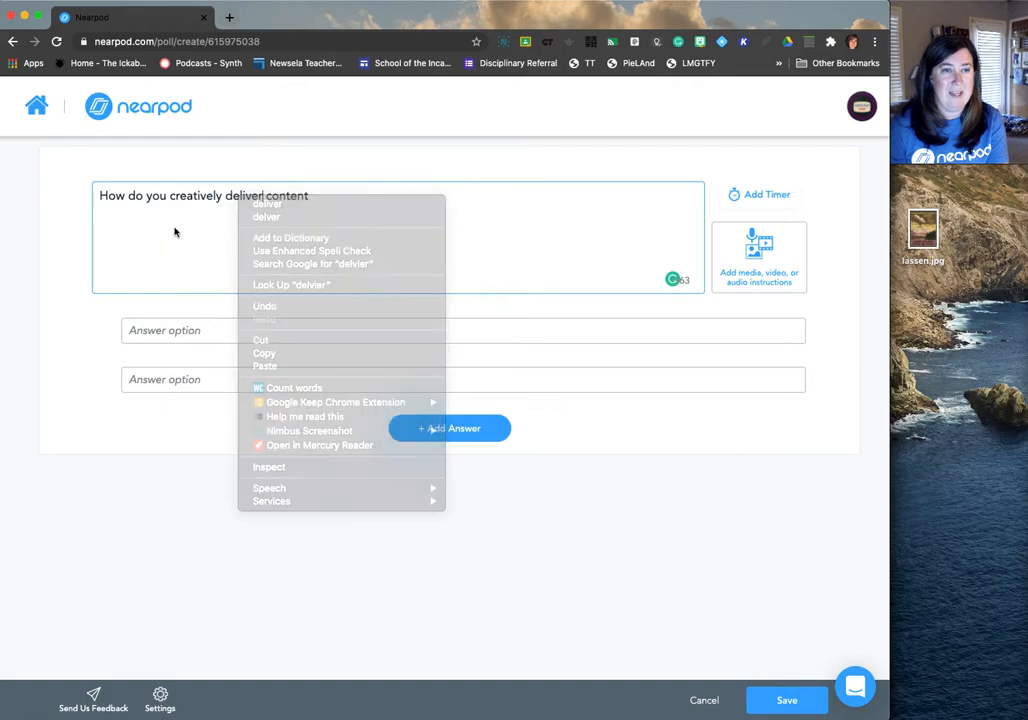
{"action": "left_click", "coordinate": [321, 199]}
{"action": "type", "text": "?"}
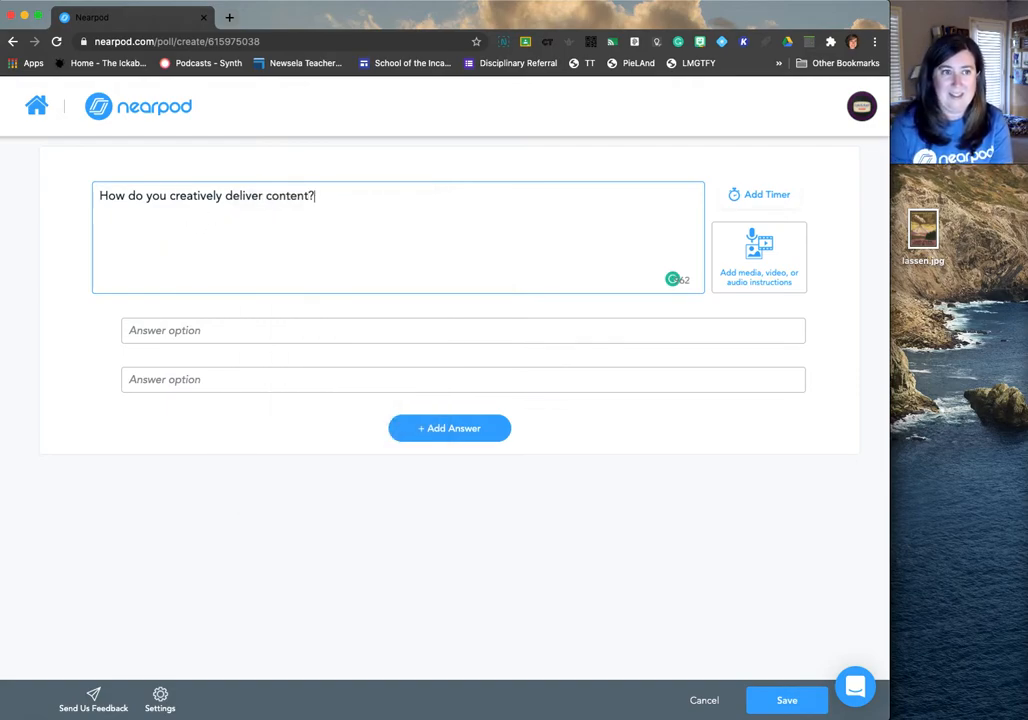
Step: Fill in the first two poll answers with "Nearpod" and "Peardeck"
{"action": "left_click", "coordinate": [306, 331]}
{"action": "type", "text": "Nearpod"}
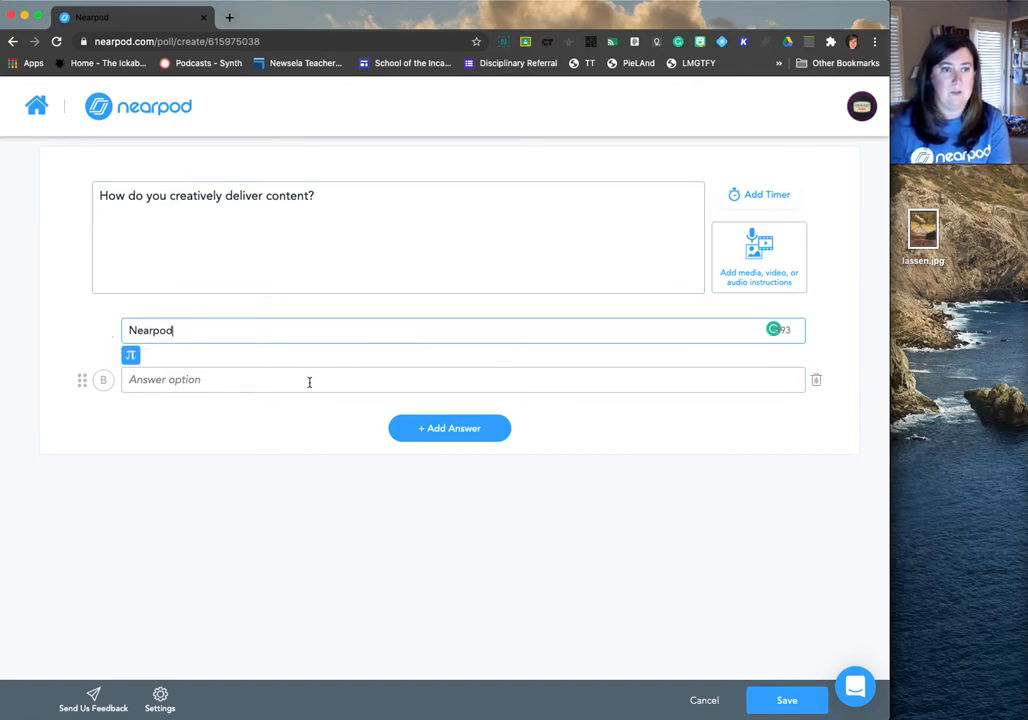
{"action": "left_click", "coordinate": [309, 381]}
{"action": "type", "text": "Peard"}
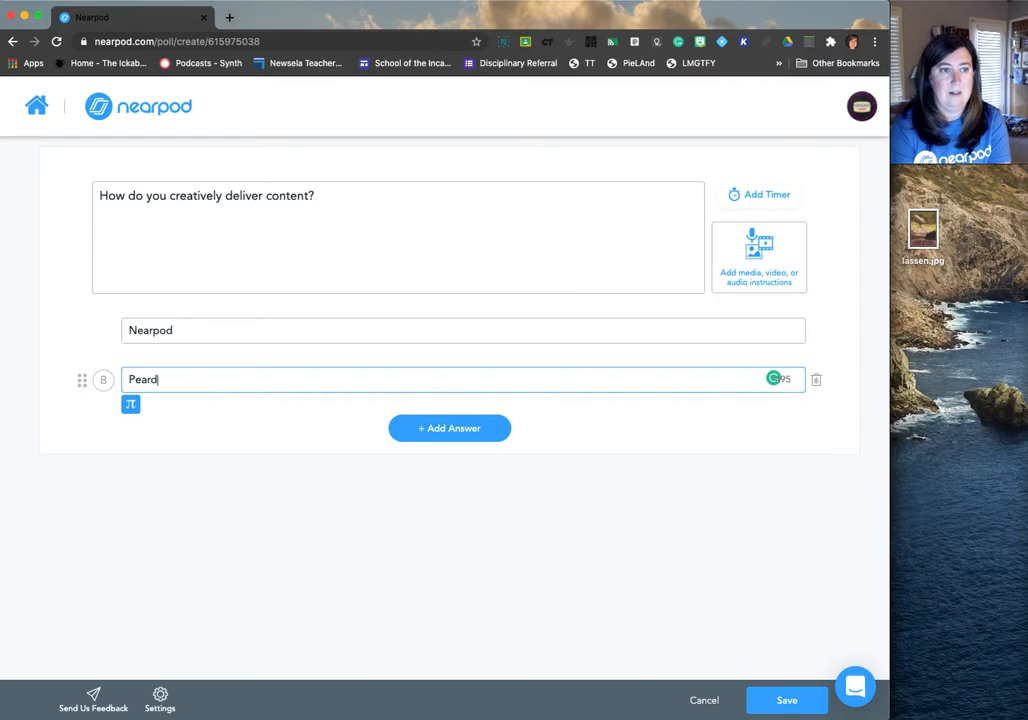
{"action": "type", "text": "eck"}
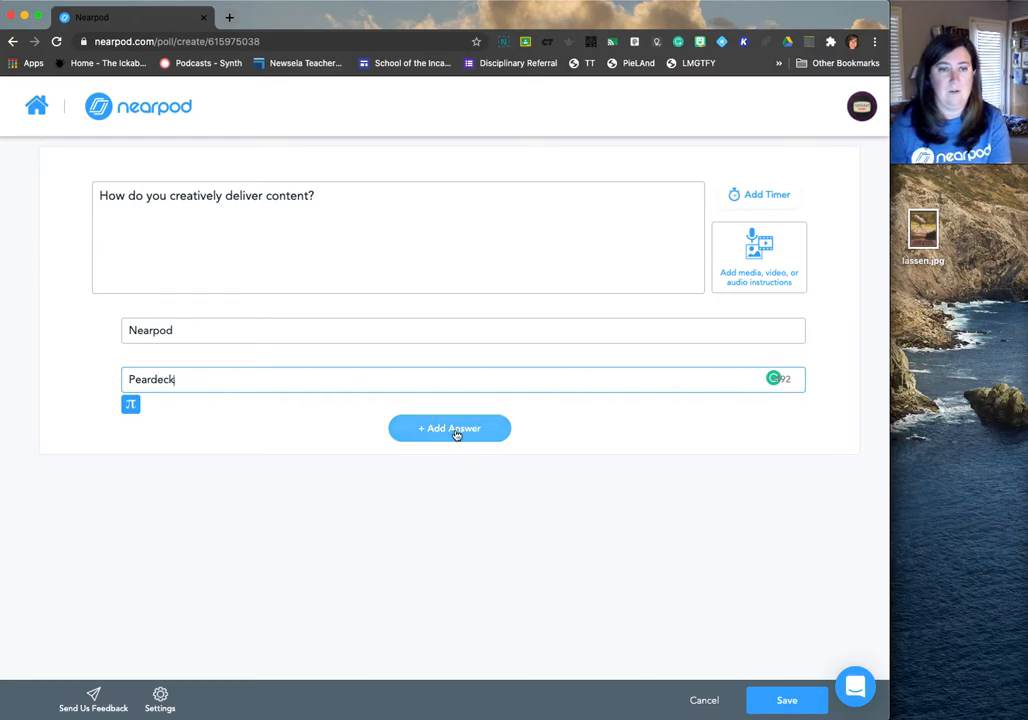
Step: Add the answer options "Slides" and "Other / Not Applicable" to the poll and save it
{"action": "left_click", "coordinate": [454, 429]}
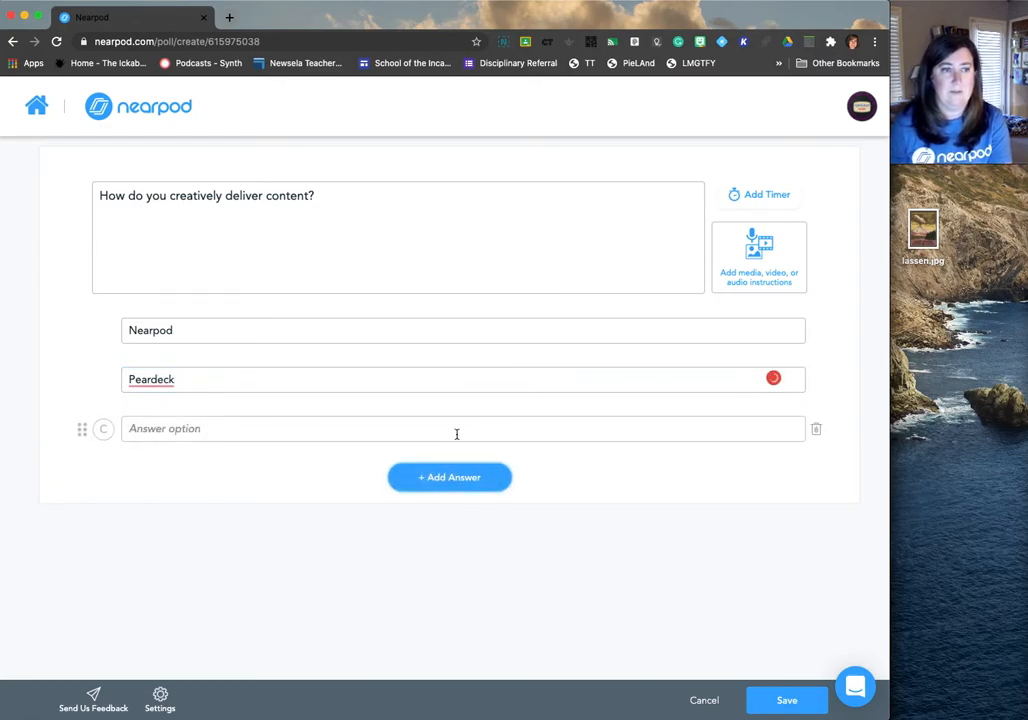
{"action": "left_click", "coordinate": [455, 430]}
{"action": "type", "text": "Slides"}
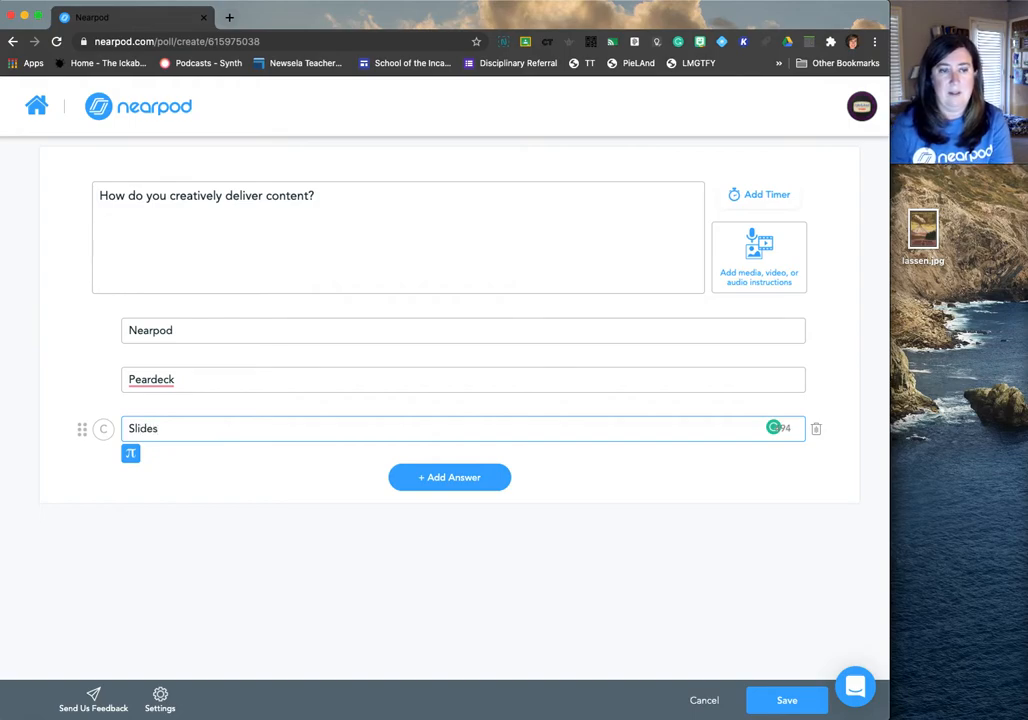
{"action": "left_click", "coordinate": [454, 477]}
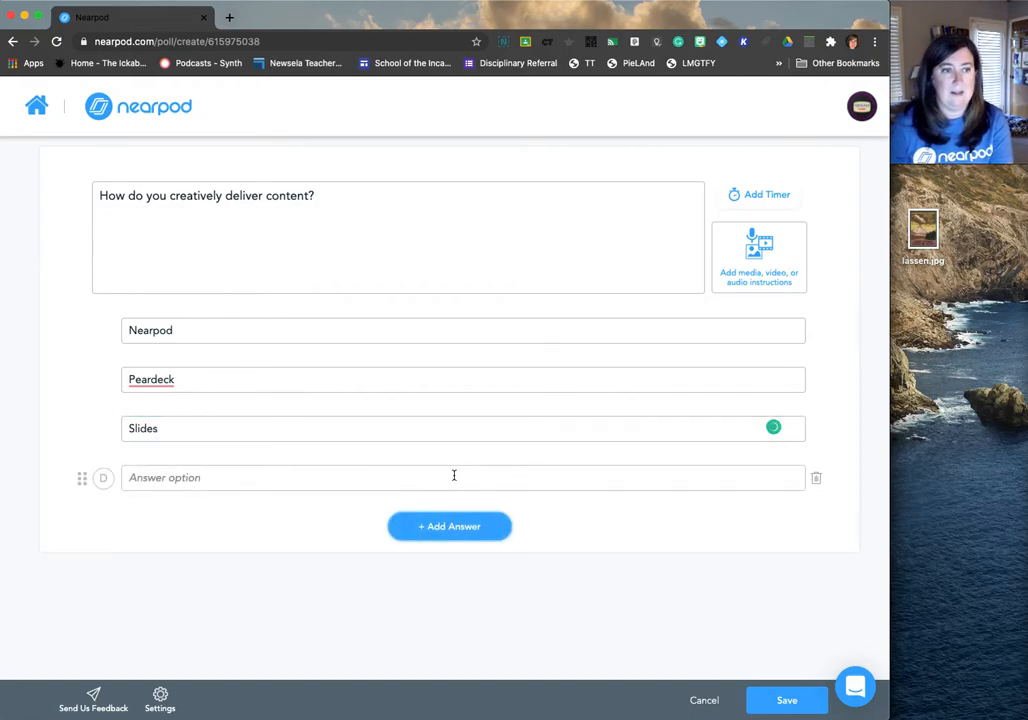
{"action": "left_click", "coordinate": [454, 476]}
{"action": "type", "text": "Othe"}
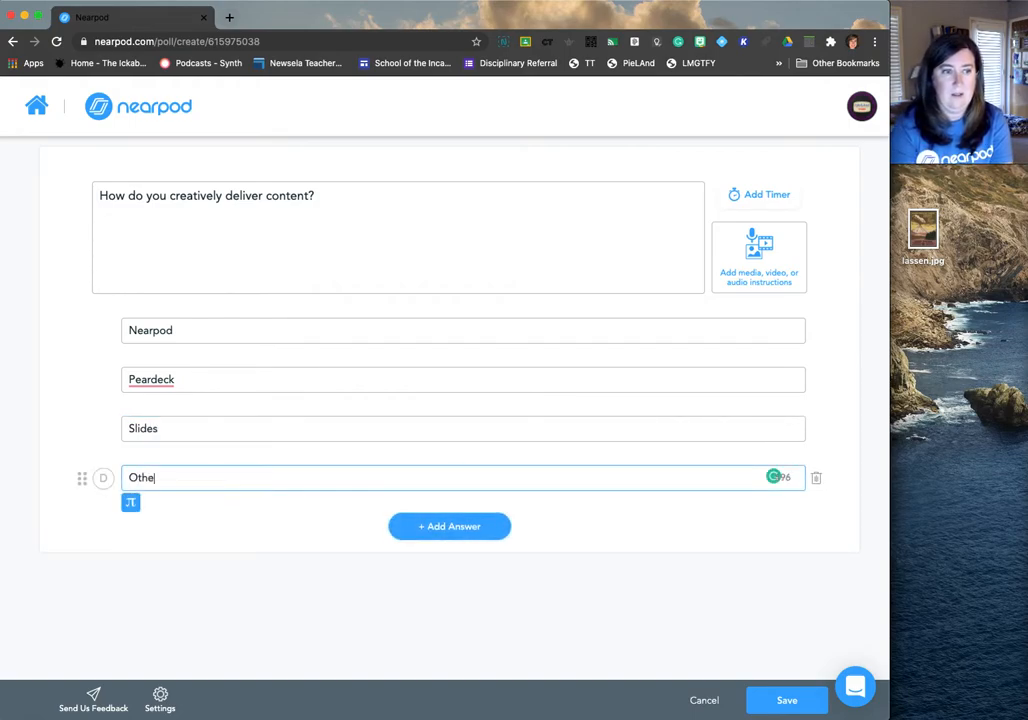
{"action": "type", "text": "r / Not Applicable"}
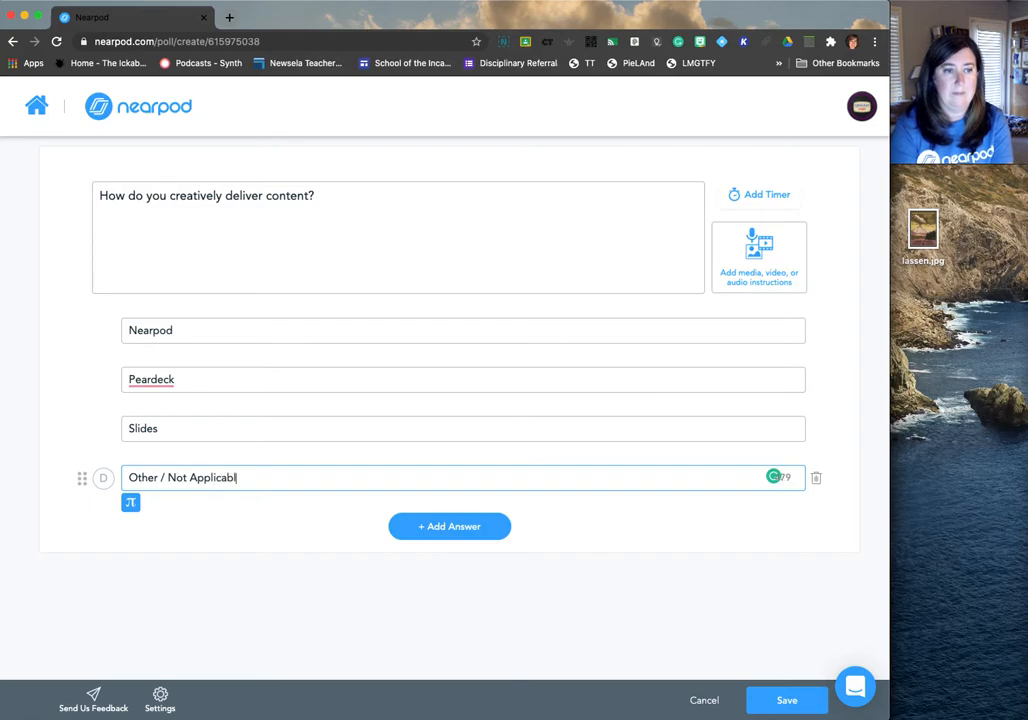
{"action": "left_click", "coordinate": [779, 705]}
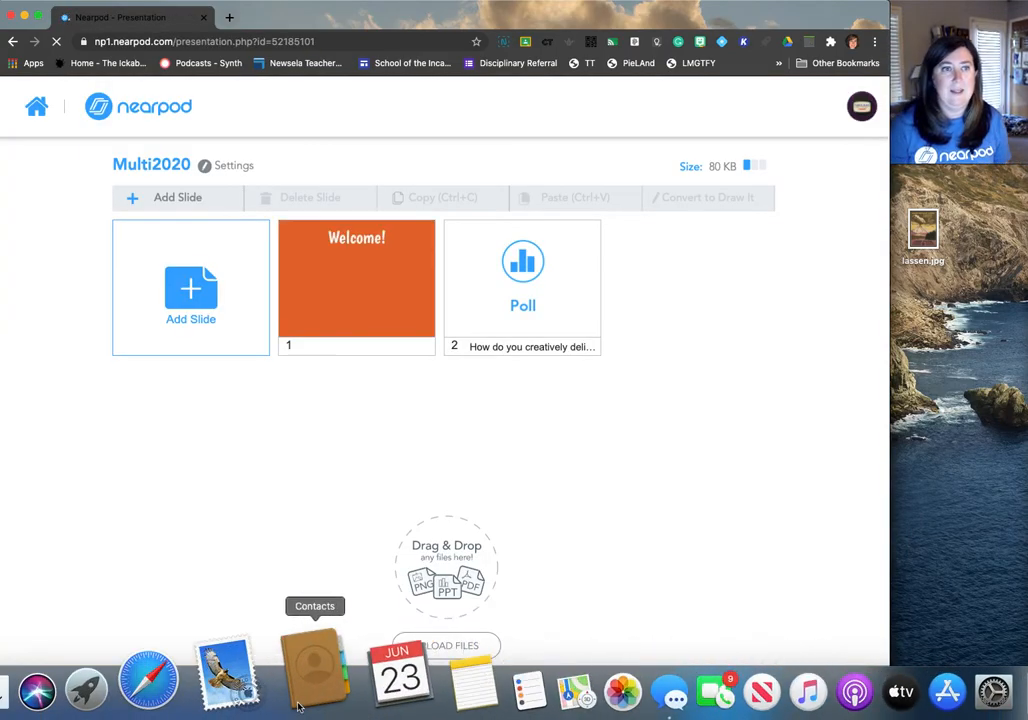
{"action": "right_click", "coordinate": [617, 298]}
{"action": "left_click", "coordinate": [617, 295]}
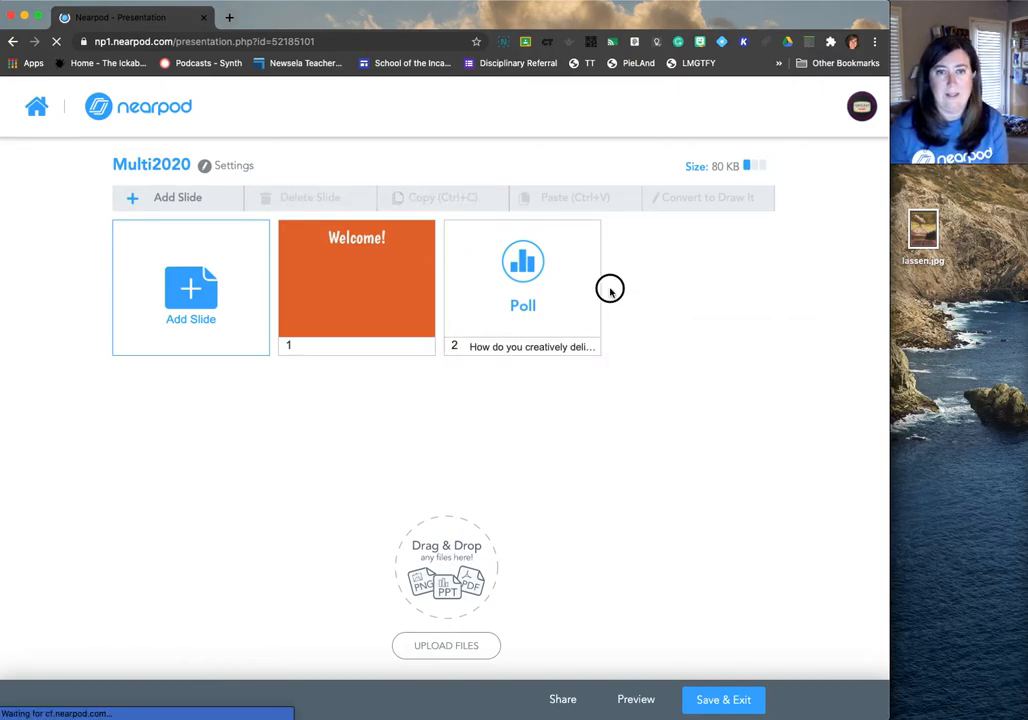
{"action": "left_click", "coordinate": [606, 291]}
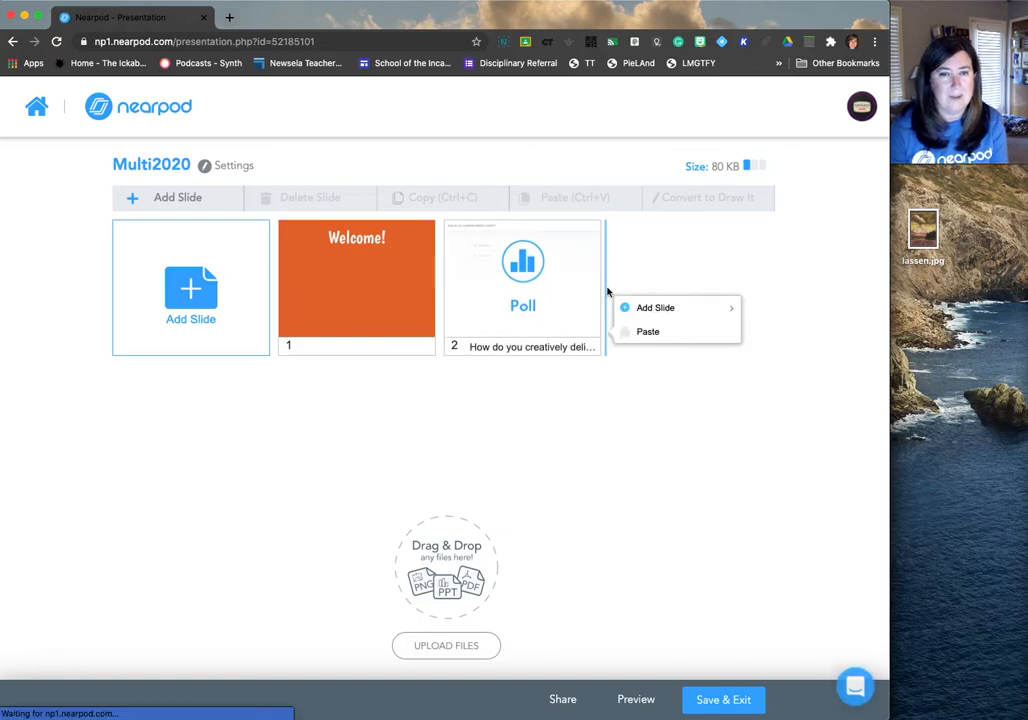
{"action": "mouse_move", "coordinate": [637, 312]}
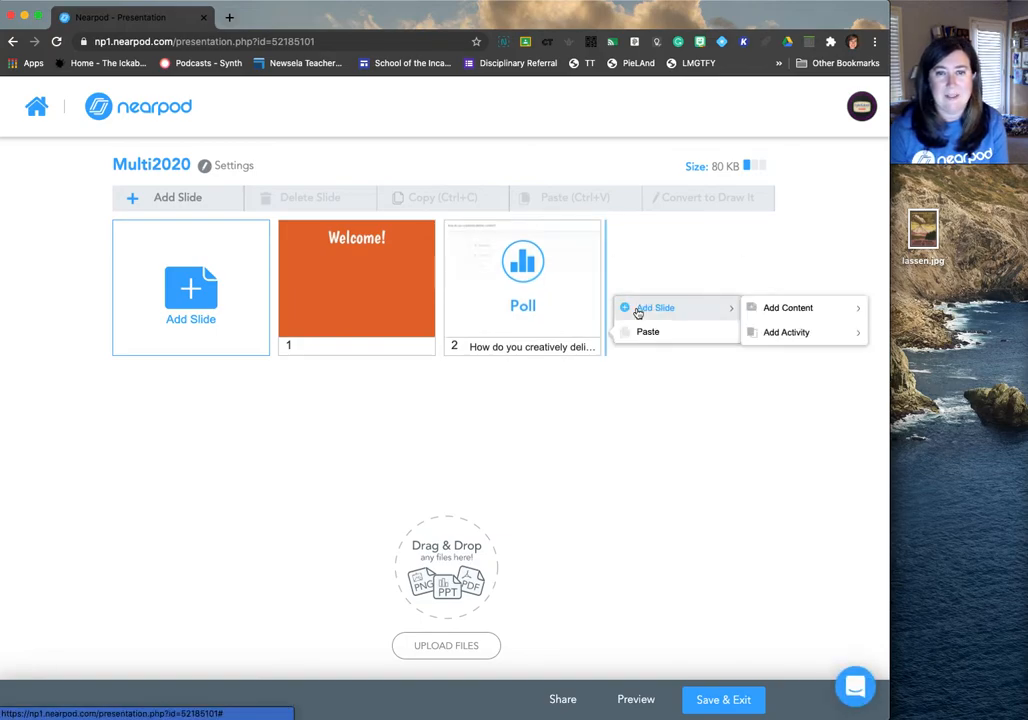
{"action": "mouse_move", "coordinate": [776, 314]}
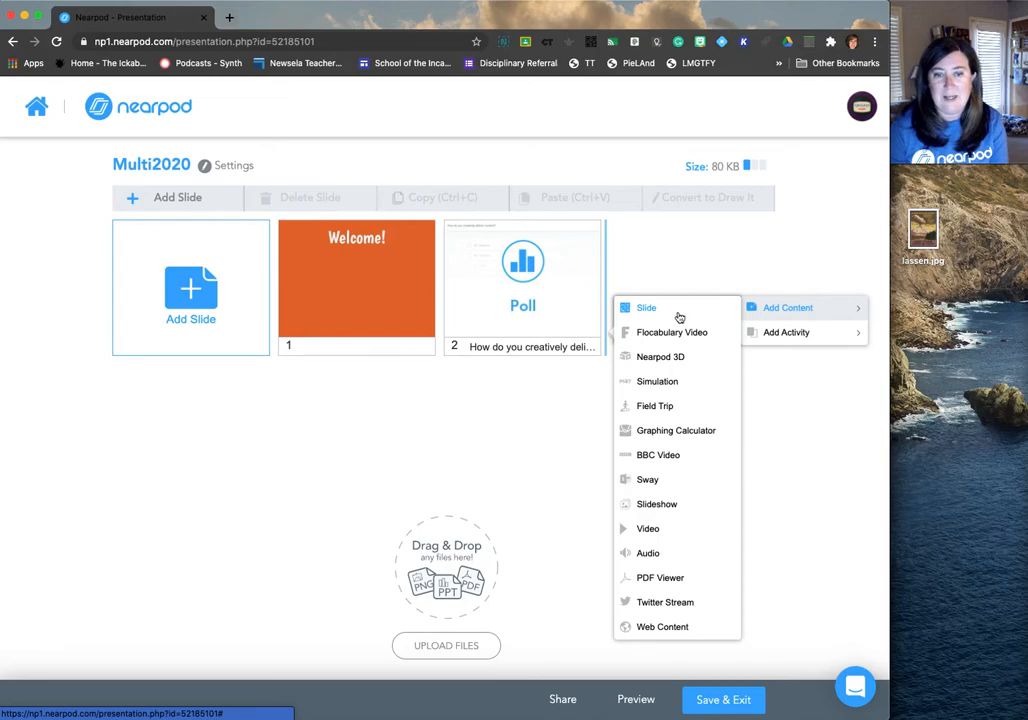
{"action": "left_click", "coordinate": [657, 530]}
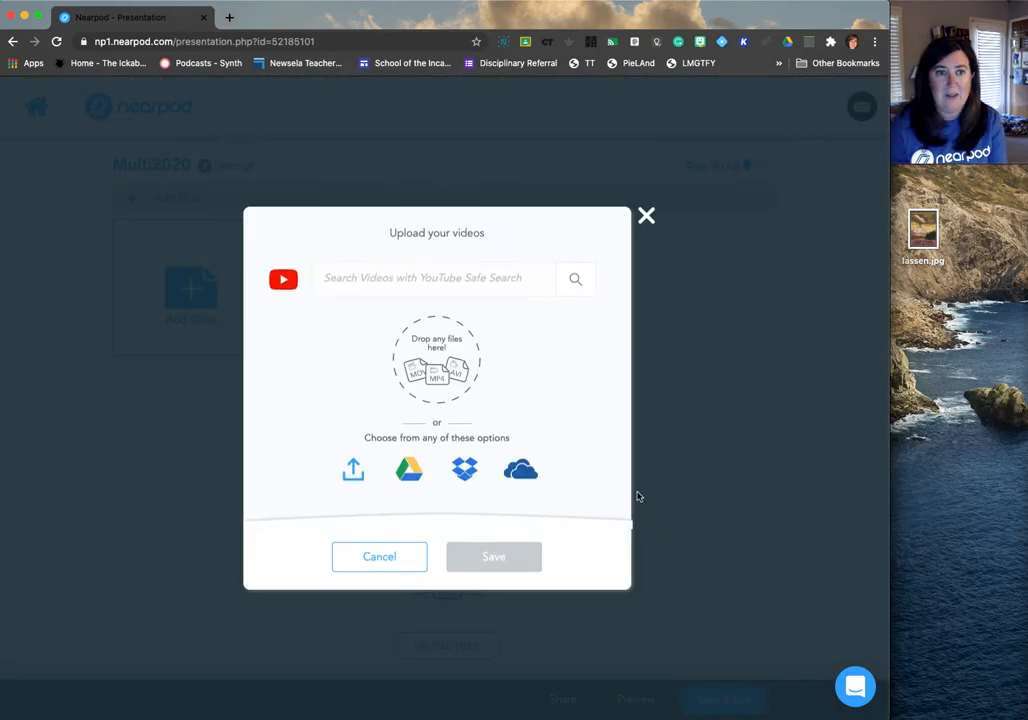
{"action": "left_click", "coordinate": [428, 277]}
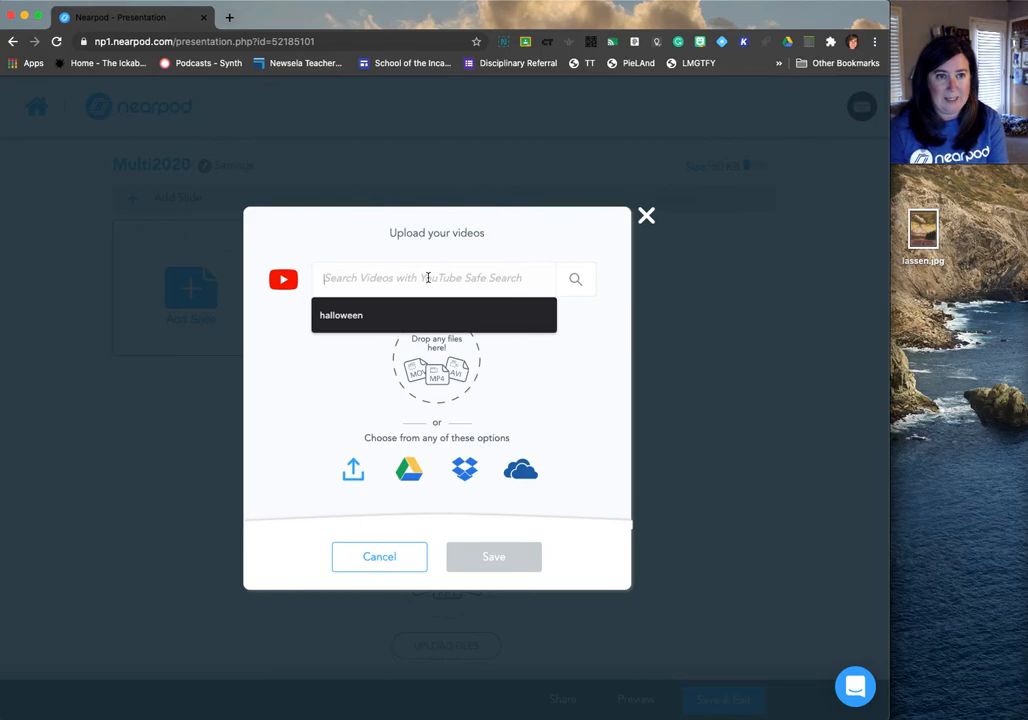
{"action": "type", "text": "https://youtu.be/2Z6MgXUWxUo"}
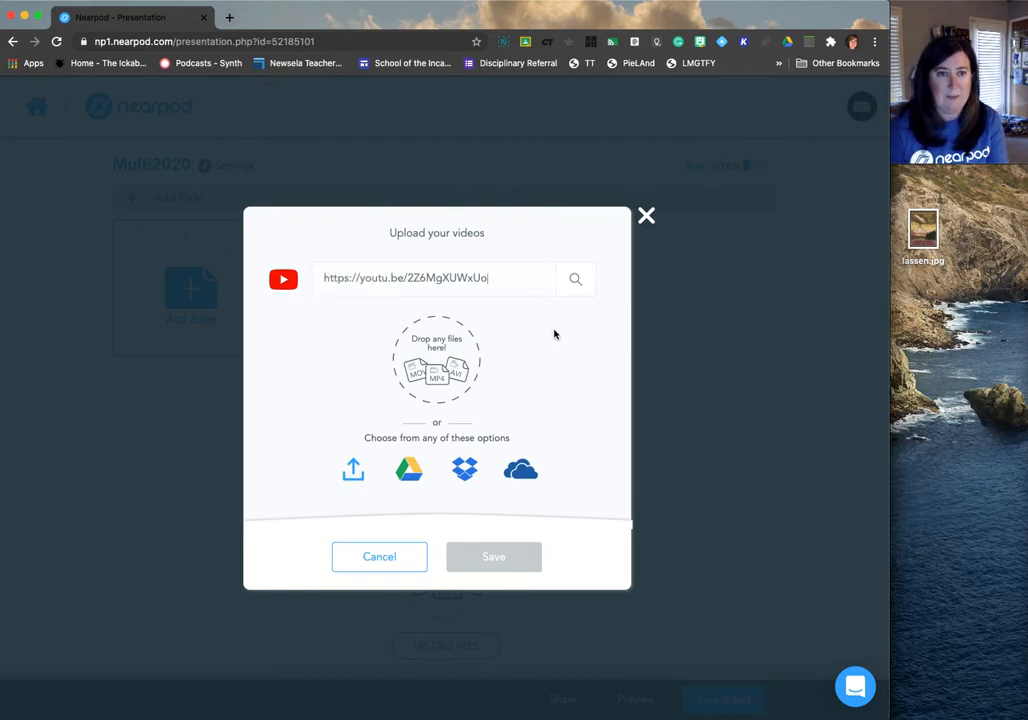
{"action": "key", "text": "Return"}
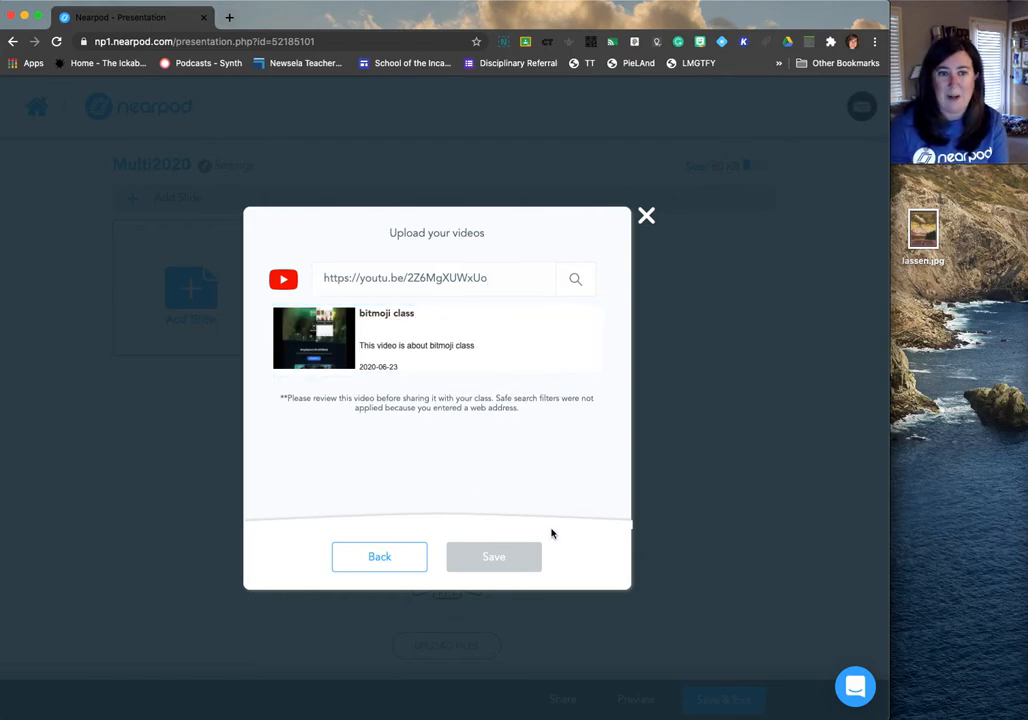
{"action": "left_click", "coordinate": [487, 363]}
{"action": "left_click", "coordinate": [488, 559]}
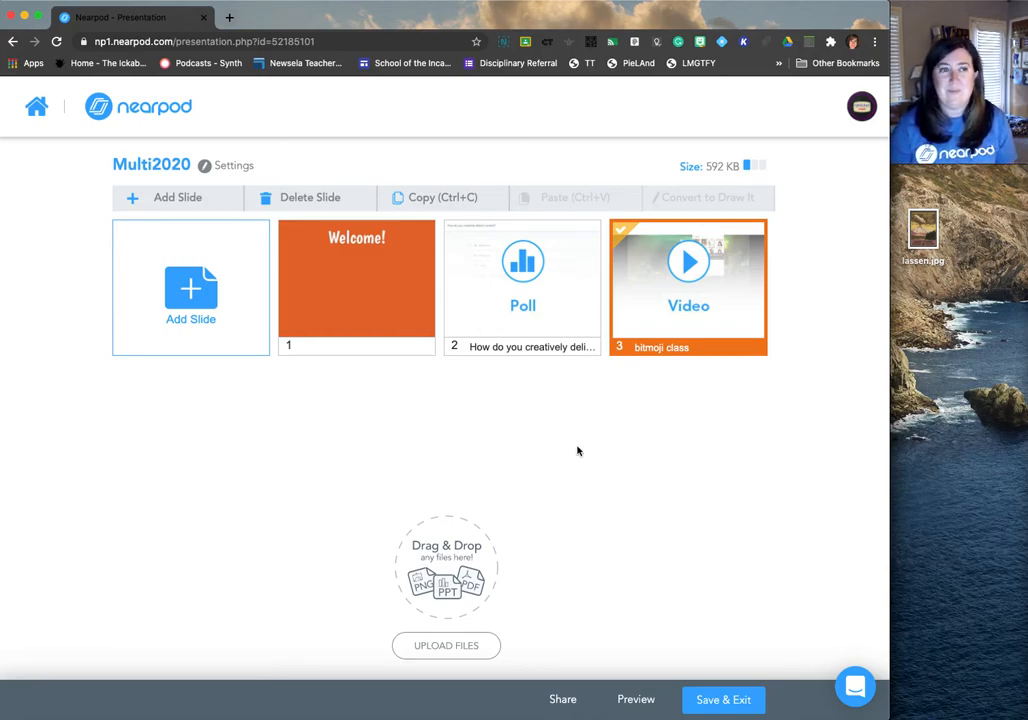
Step: Save and exit the lesson and launch Multi2020 from the library in Student-Paced mode
{"action": "left_click", "coordinate": [715, 703]}
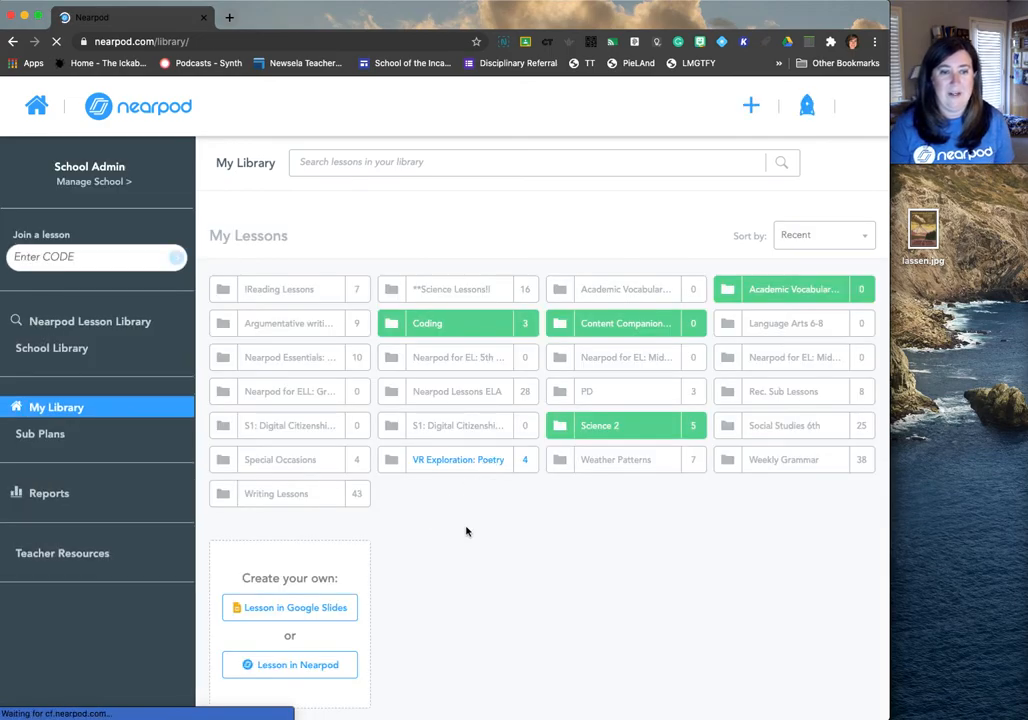
{"action": "scroll", "coordinate": [466, 532], "scroll_direction": "down", "scroll_amount": 1}
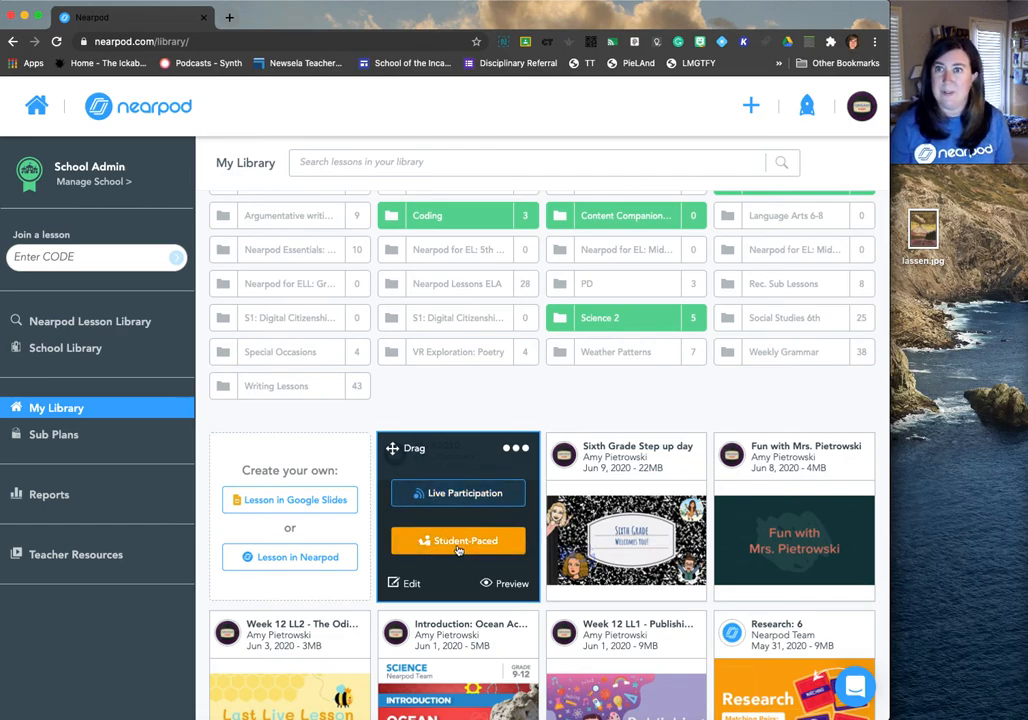
{"action": "left_click", "coordinate": [458, 542]}
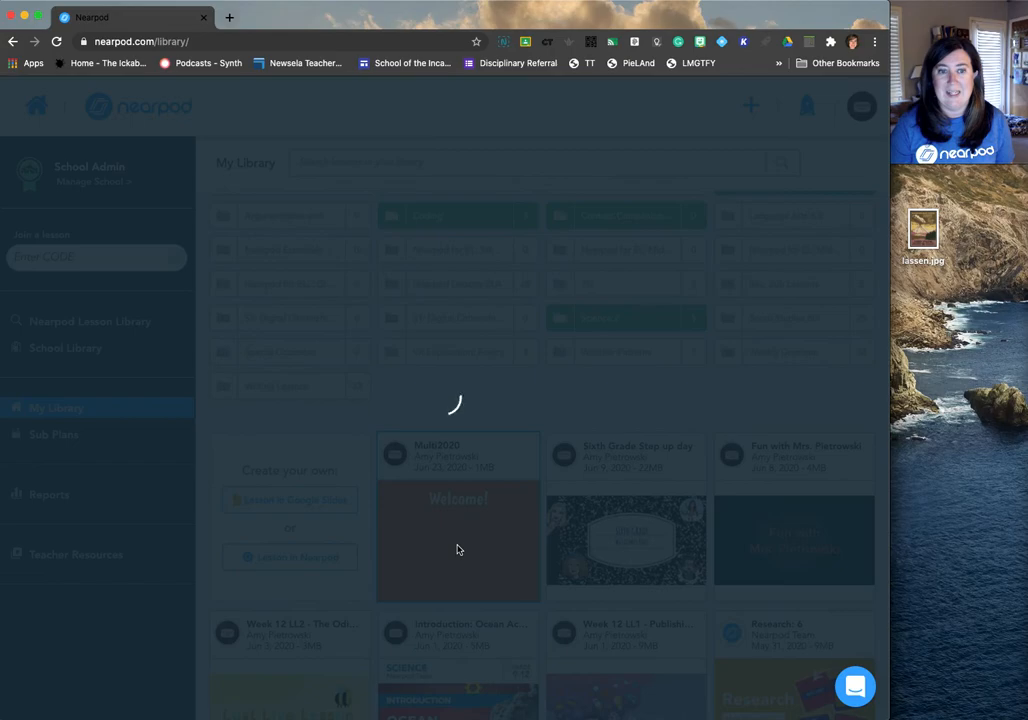